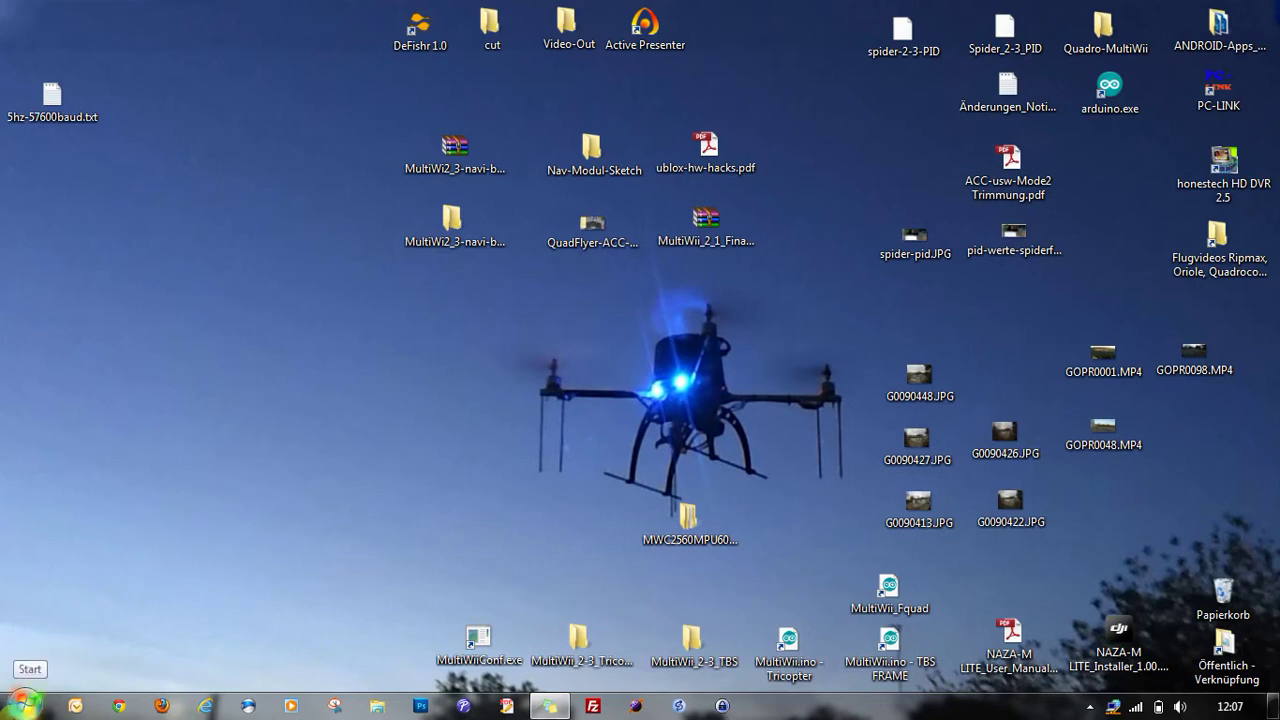
Launch the u-center program and connect to the GPS receiver on port COM12.
{"action": "left_click", "coordinate": [22, 711]}
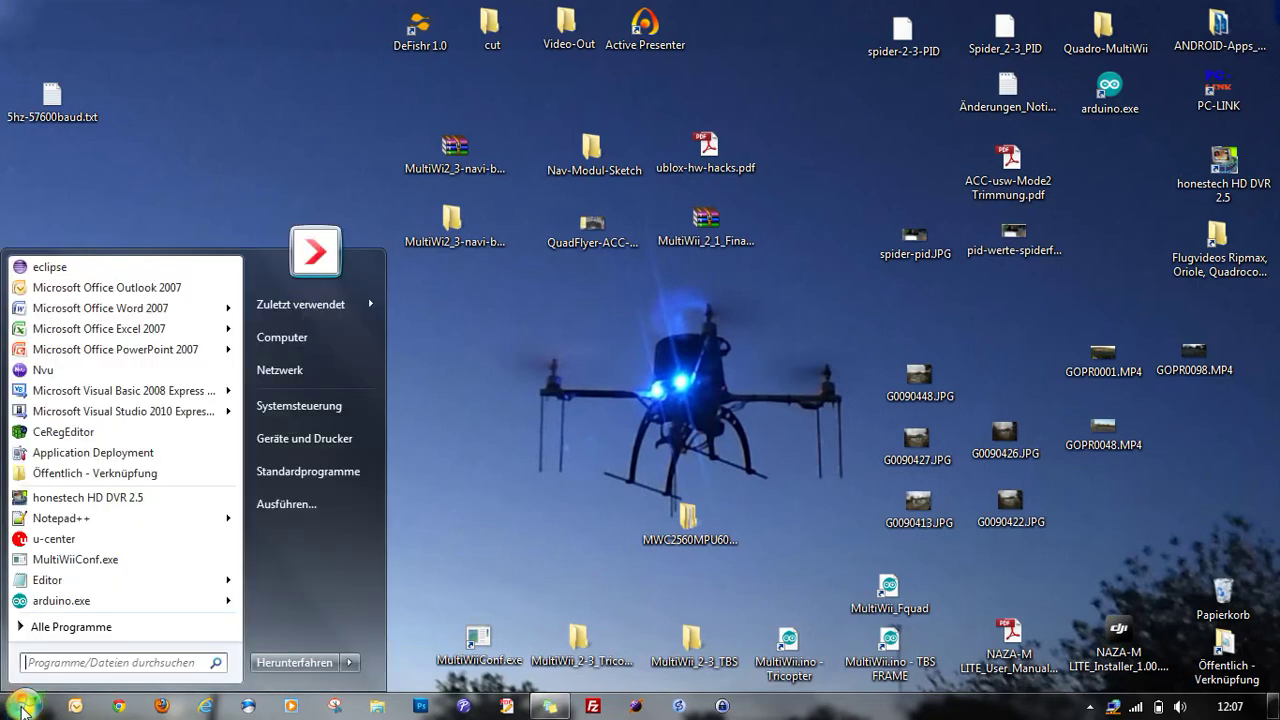
{"action": "left_click", "coordinate": [97, 541]}
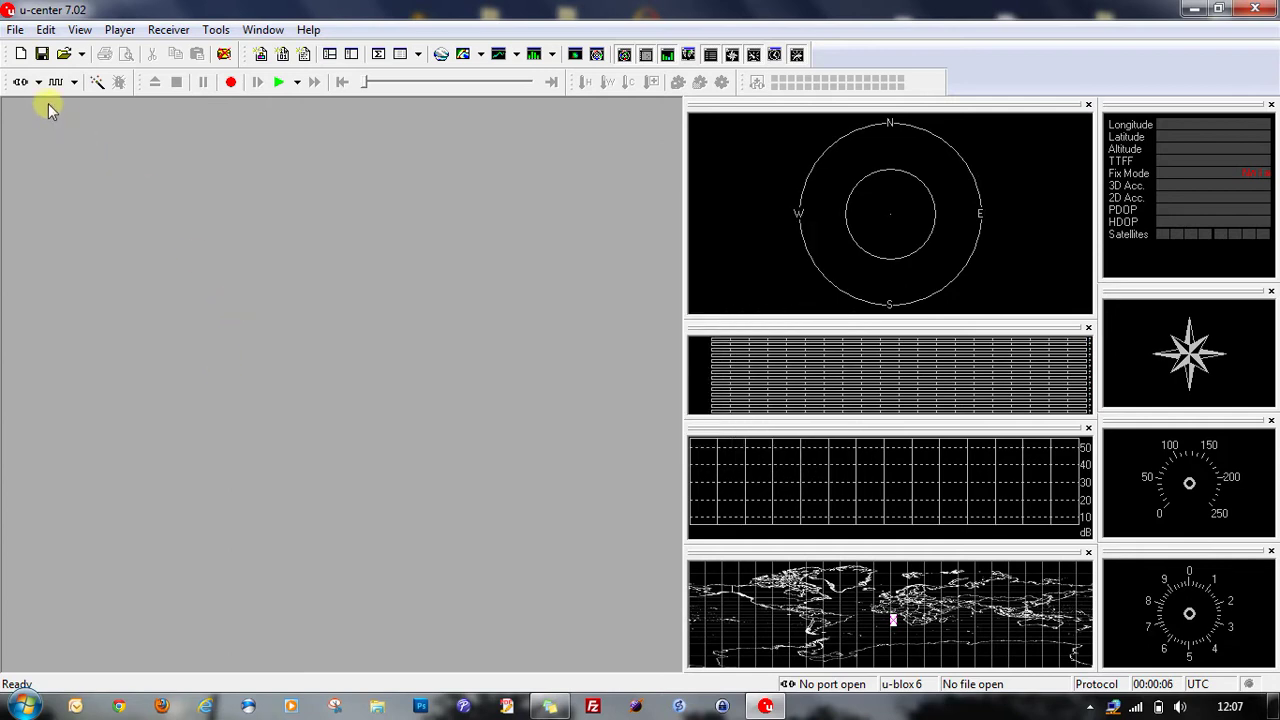
{"action": "left_click", "coordinate": [39, 84]}
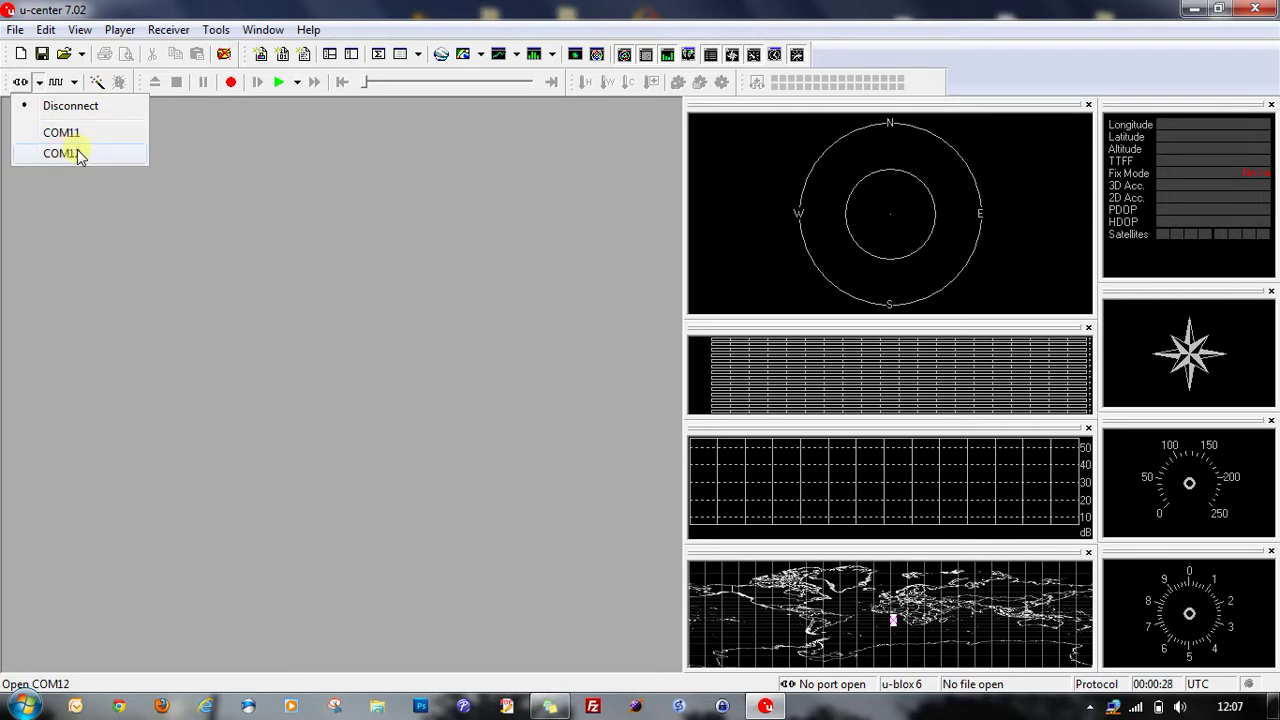
{"action": "left_click", "coordinate": [81, 159]}
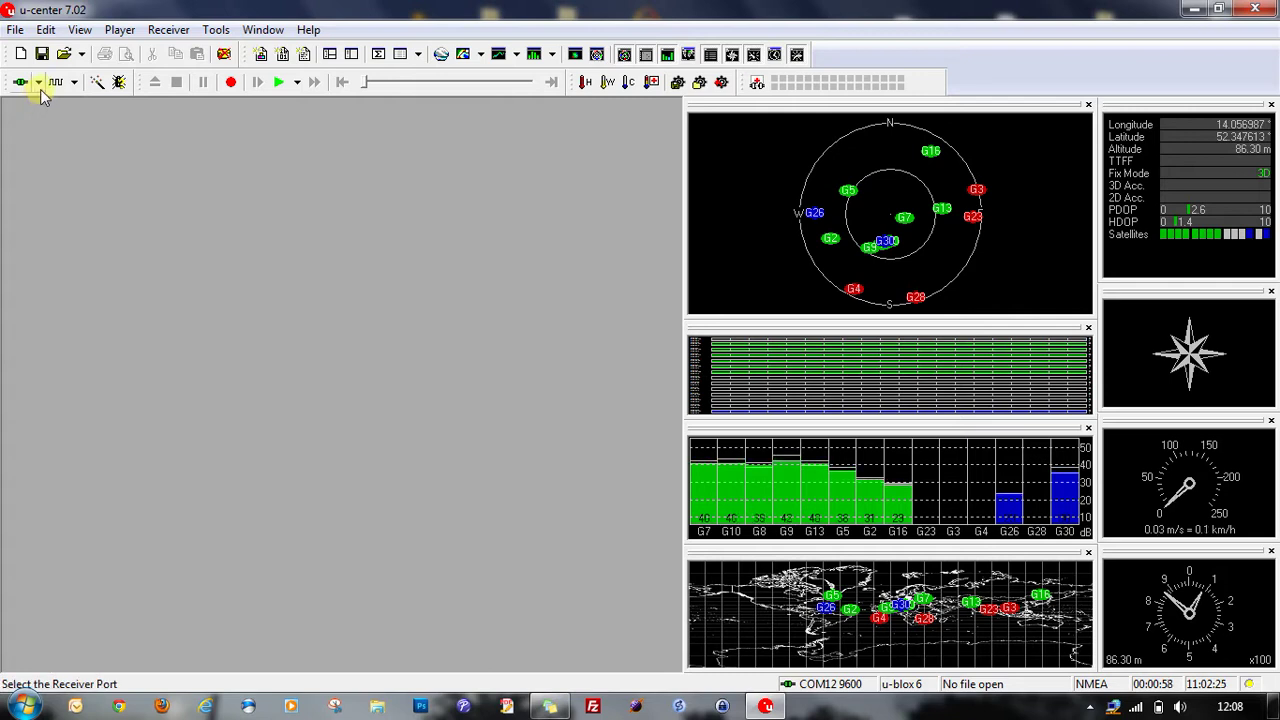
{"action": "left_click", "coordinate": [74, 84]}
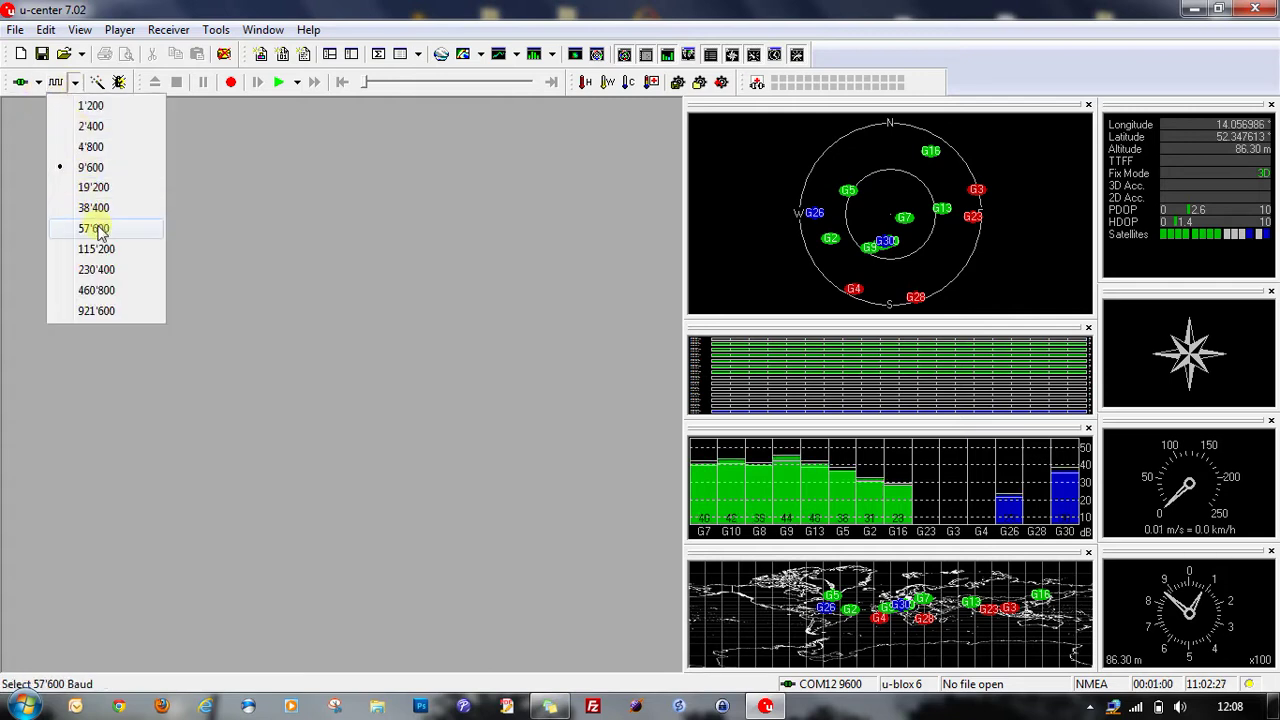
{"action": "left_click", "coordinate": [177, 232]}
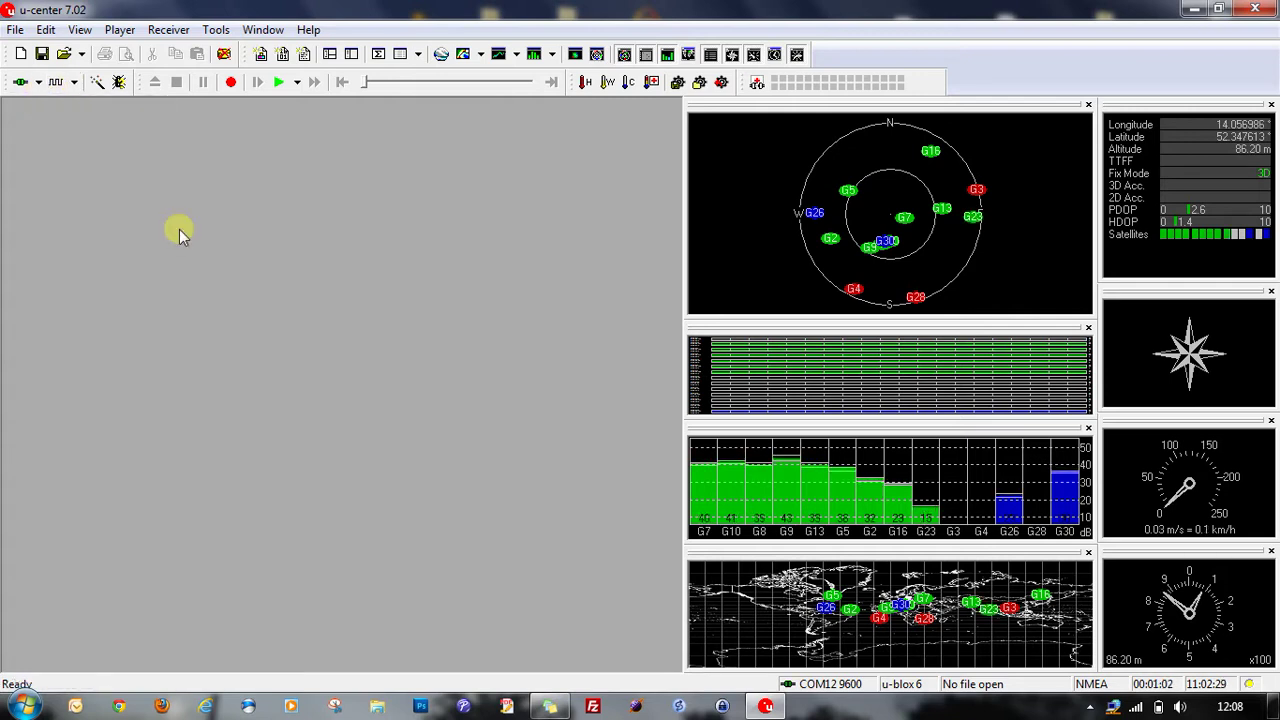
{"action": "left_click", "coordinate": [39, 83]}
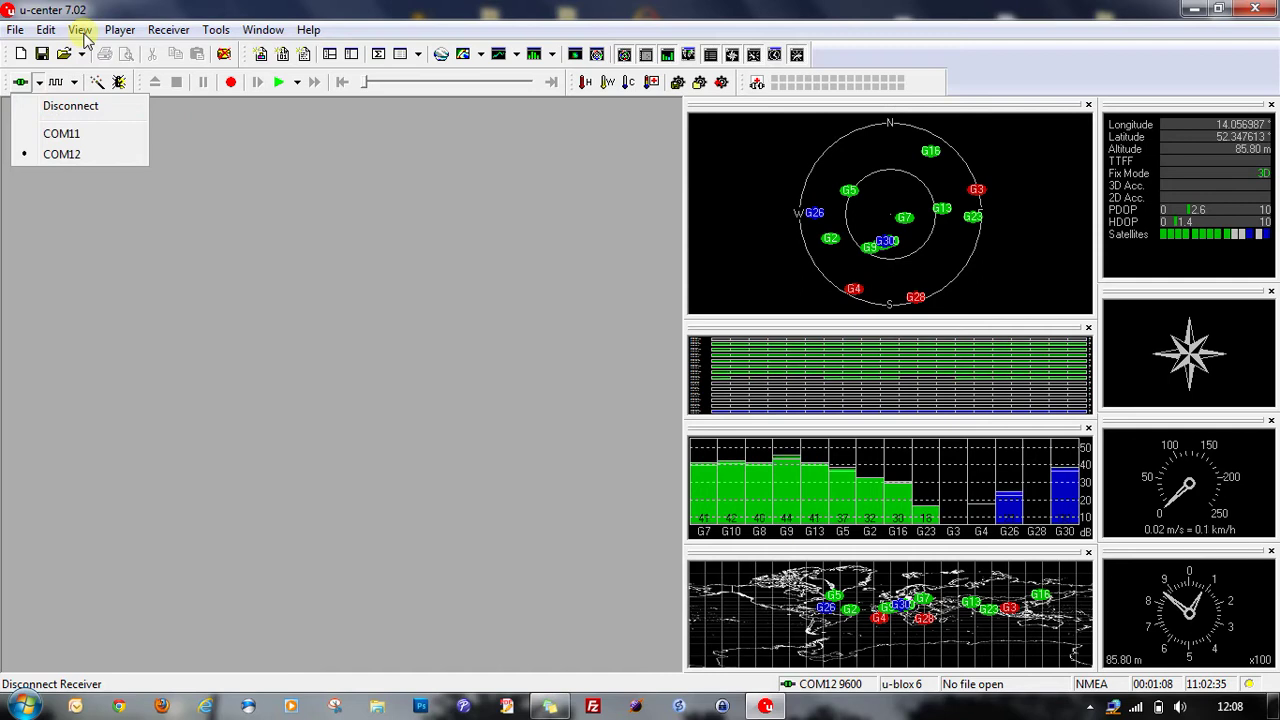
Open the Configuration View, set the baudrate of port target UART1 to 57600 and send the change to the receiver.
{"action": "left_click", "coordinate": [83, 34]}
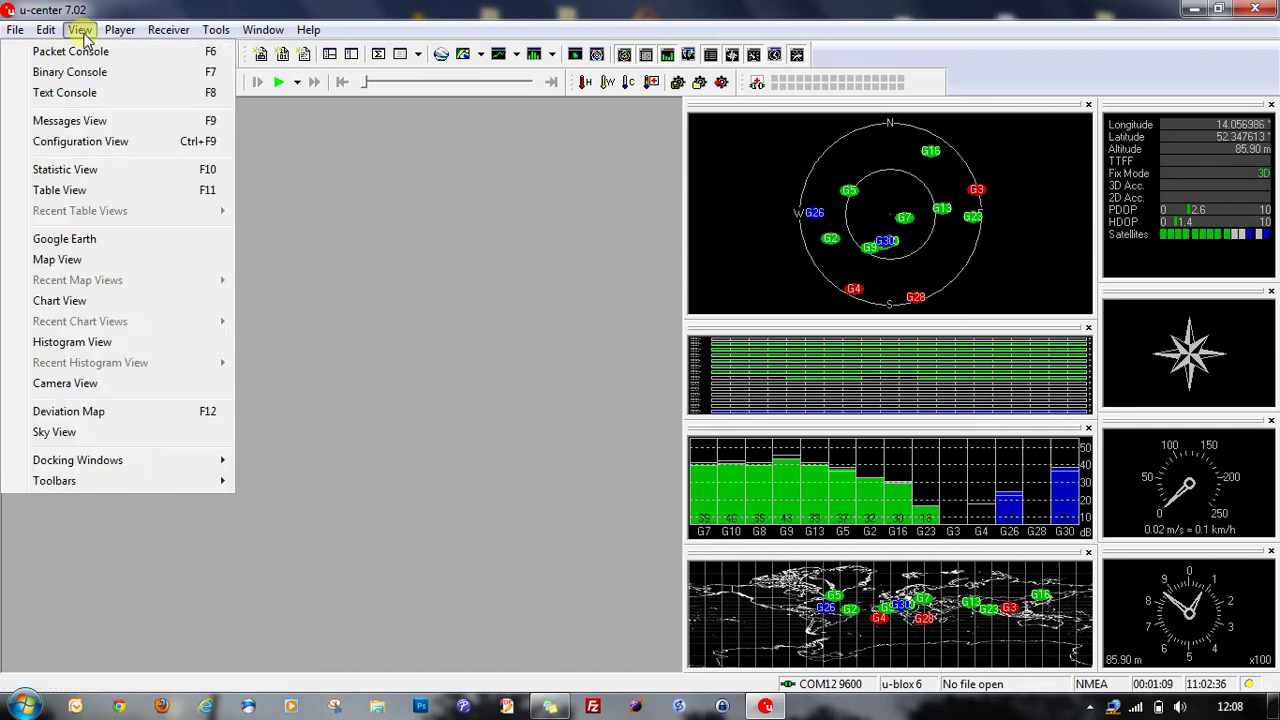
{"action": "left_click", "coordinate": [93, 145]}
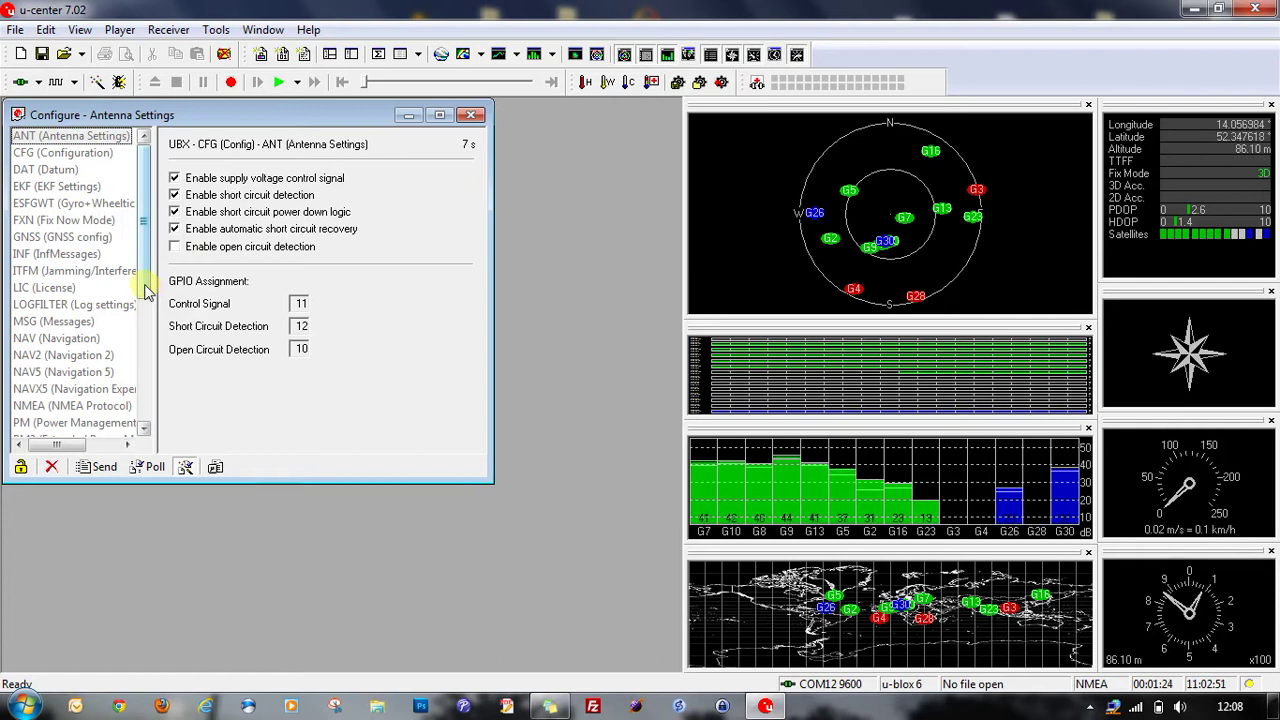
{"action": "left_click_drag", "start_coordinate": [146, 290], "coordinate": [130, 356]}
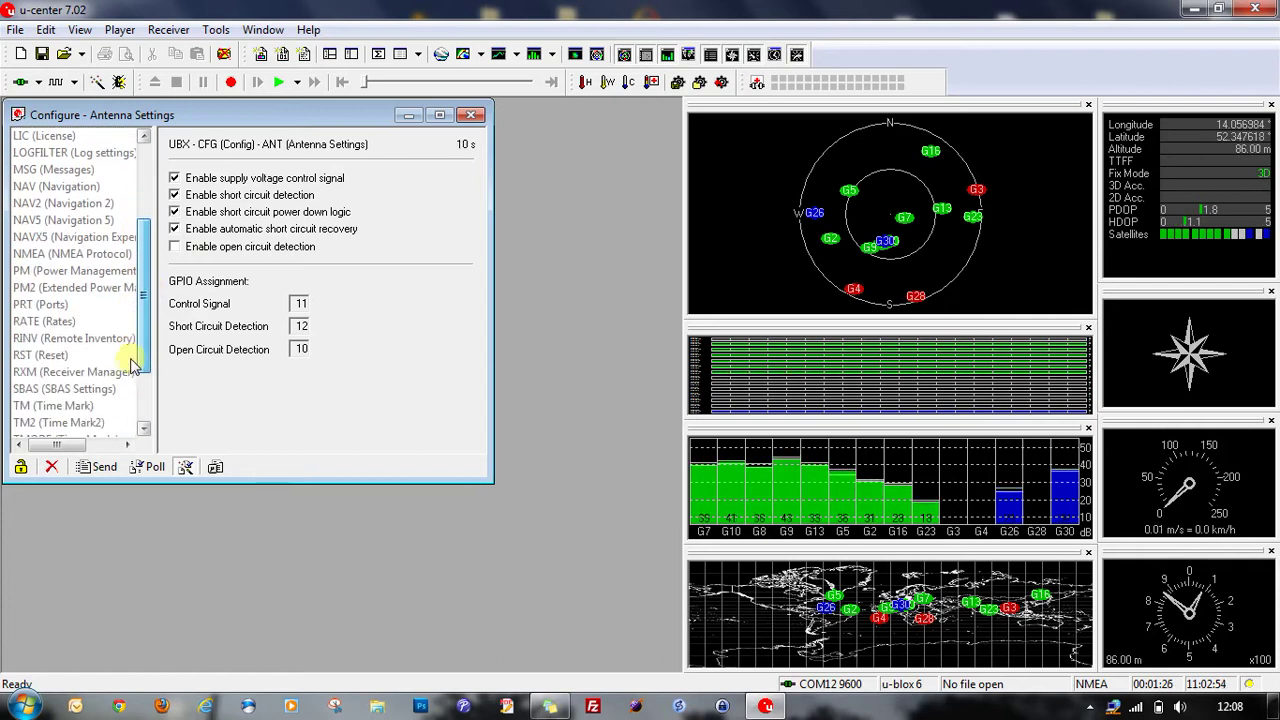
{"action": "left_click", "coordinate": [58, 304]}
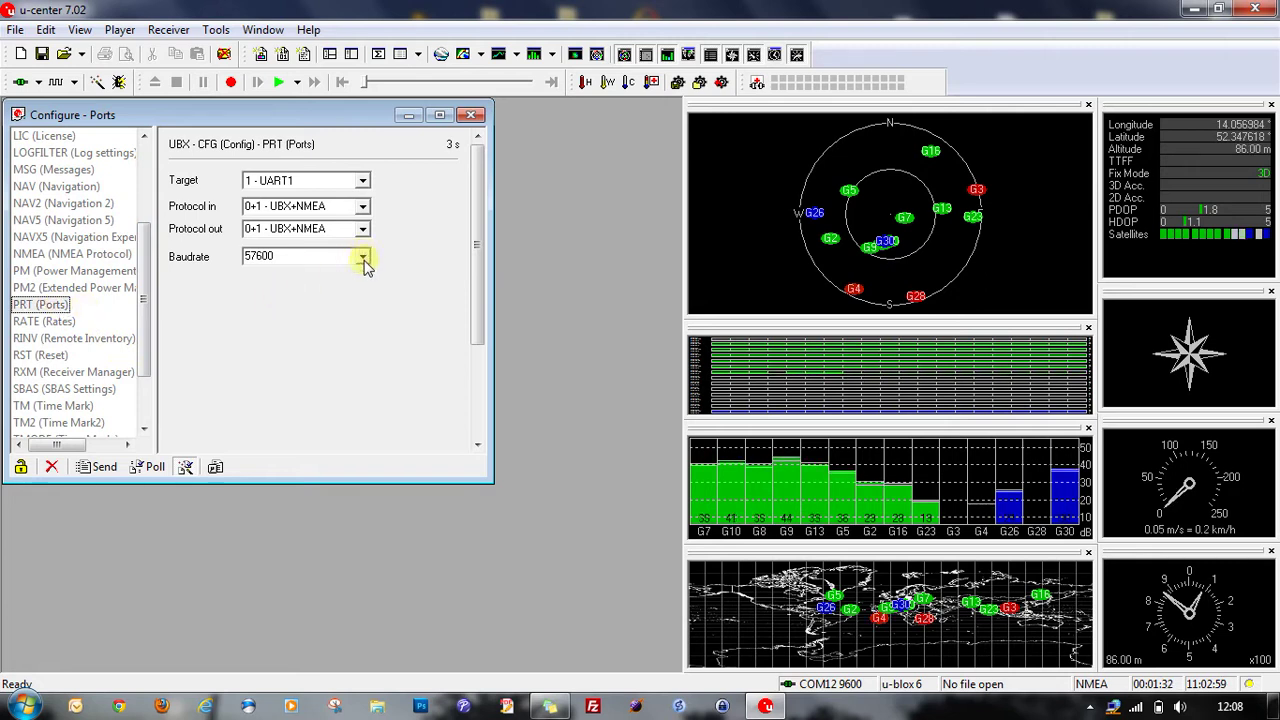
{"action": "left_click", "coordinate": [363, 260]}
{"action": "left_click", "coordinate": [363, 260]}
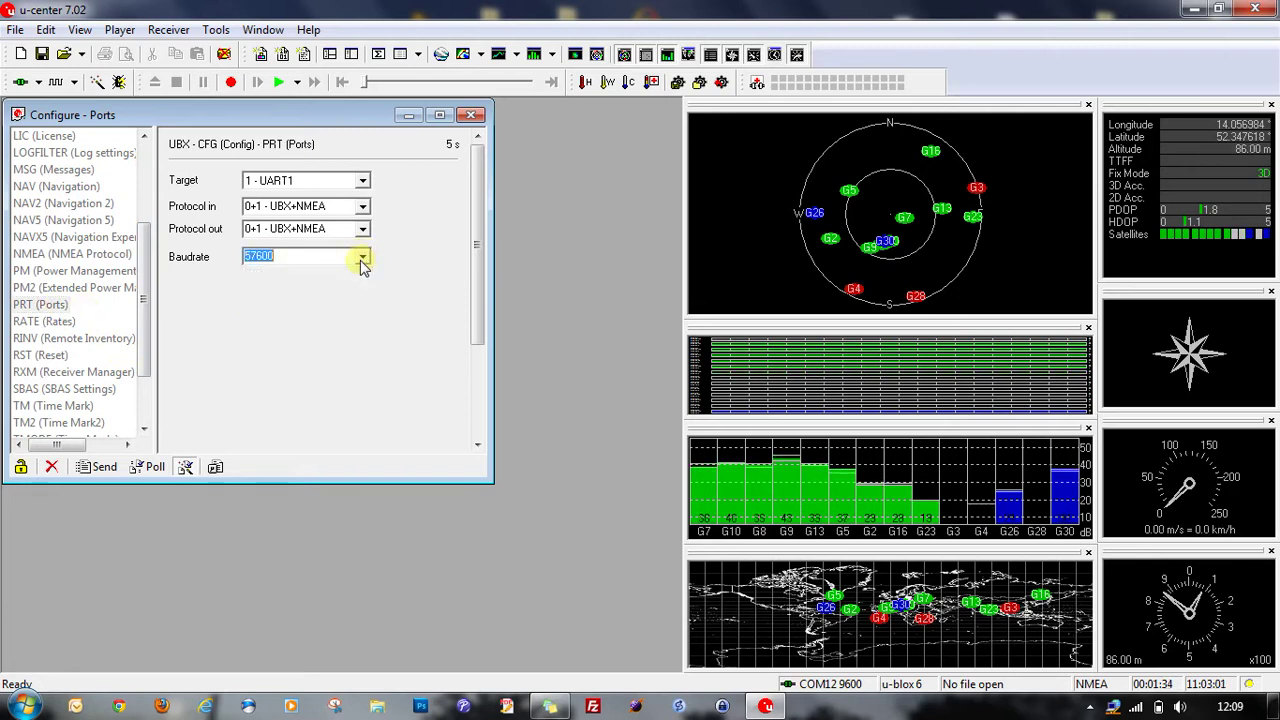
{"action": "left_click", "coordinate": [363, 260]}
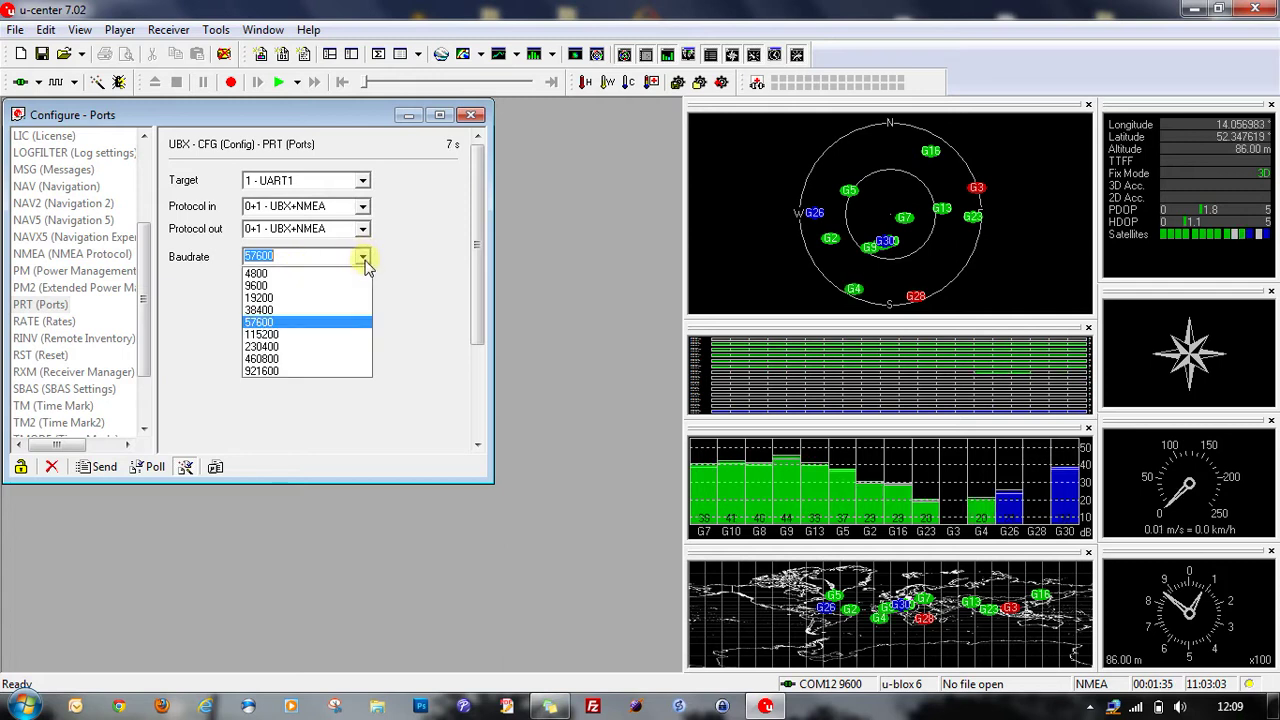
{"action": "left_click", "coordinate": [350, 324]}
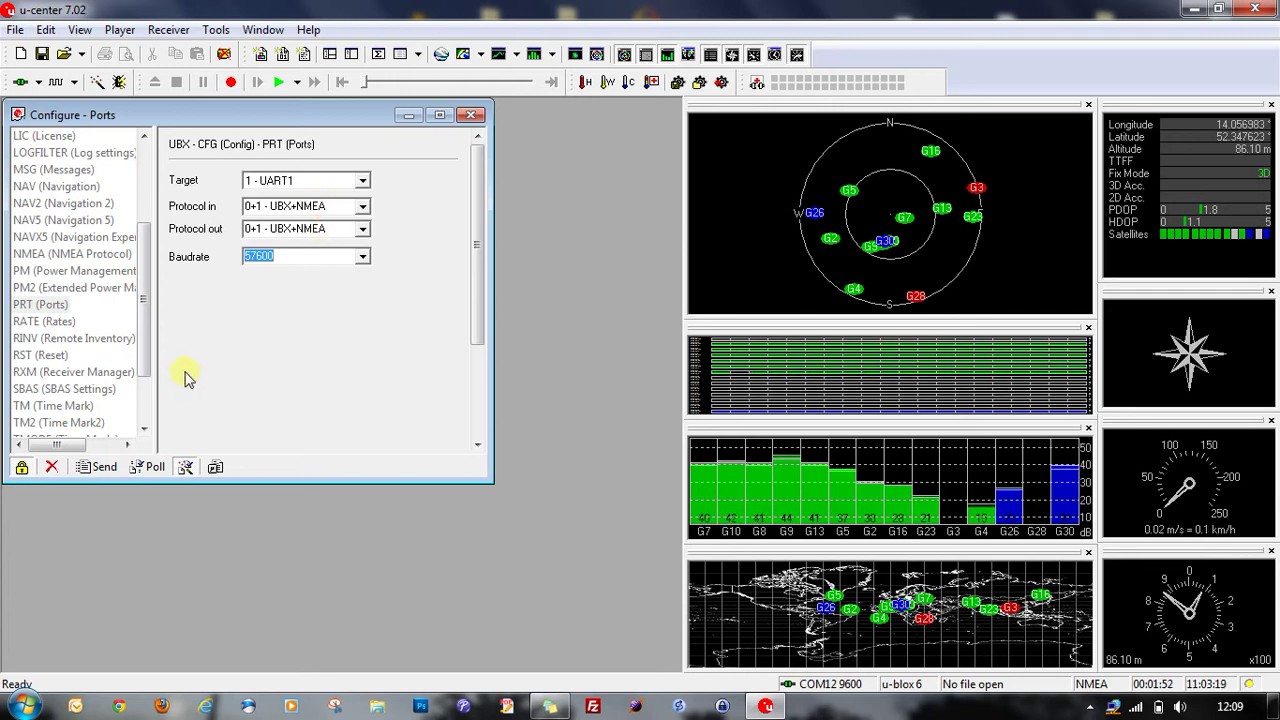
{"action": "left_click", "coordinate": [55, 323]}
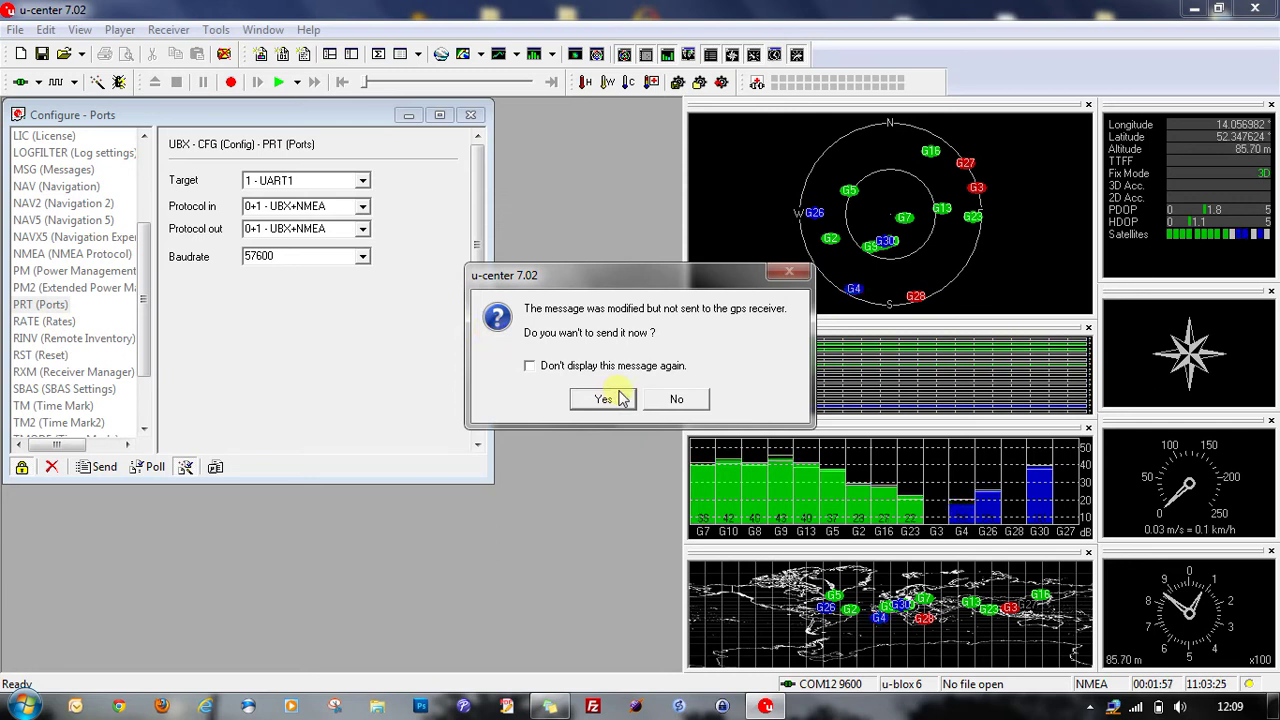
{"action": "left_click", "coordinate": [606, 406]}
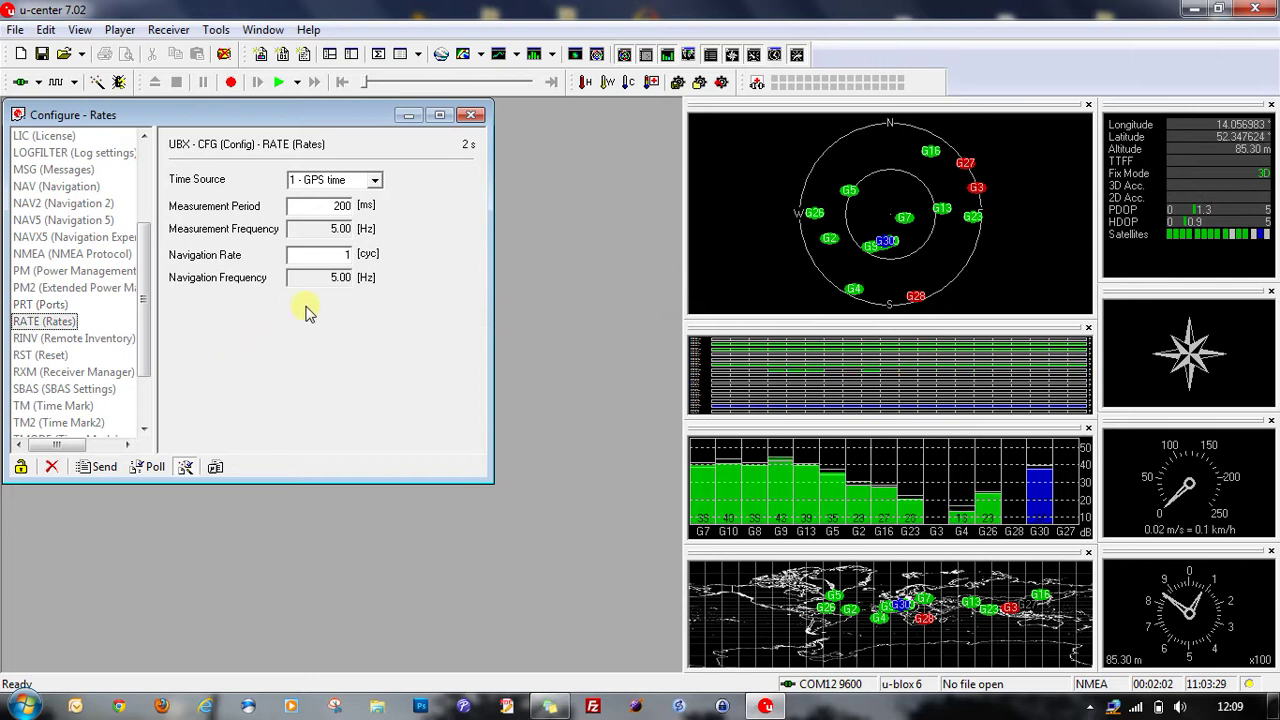
Try a measurement period of 1000 ms in the rate settings, return it to 200 ms and send it to the receiver.
{"action": "double_click", "coordinate": [337, 206]}
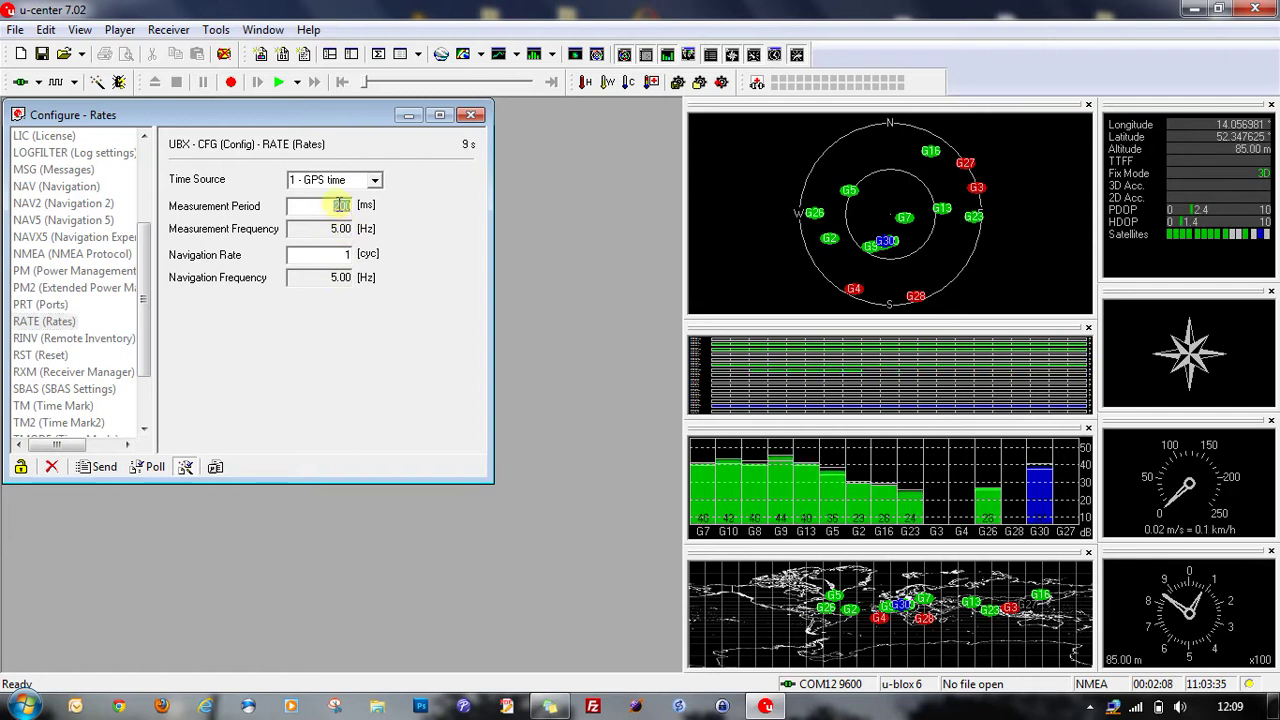
{"action": "type", "text": "1000"}
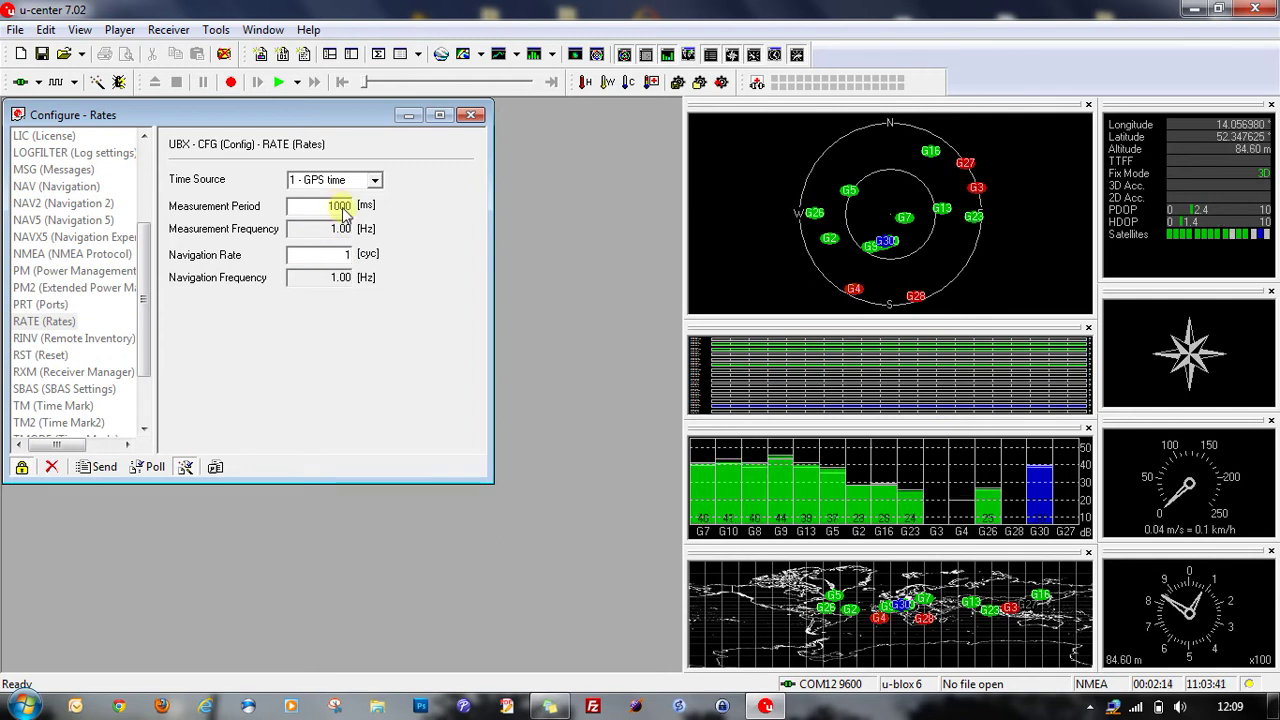
{"action": "double_click", "coordinate": [340, 206]}
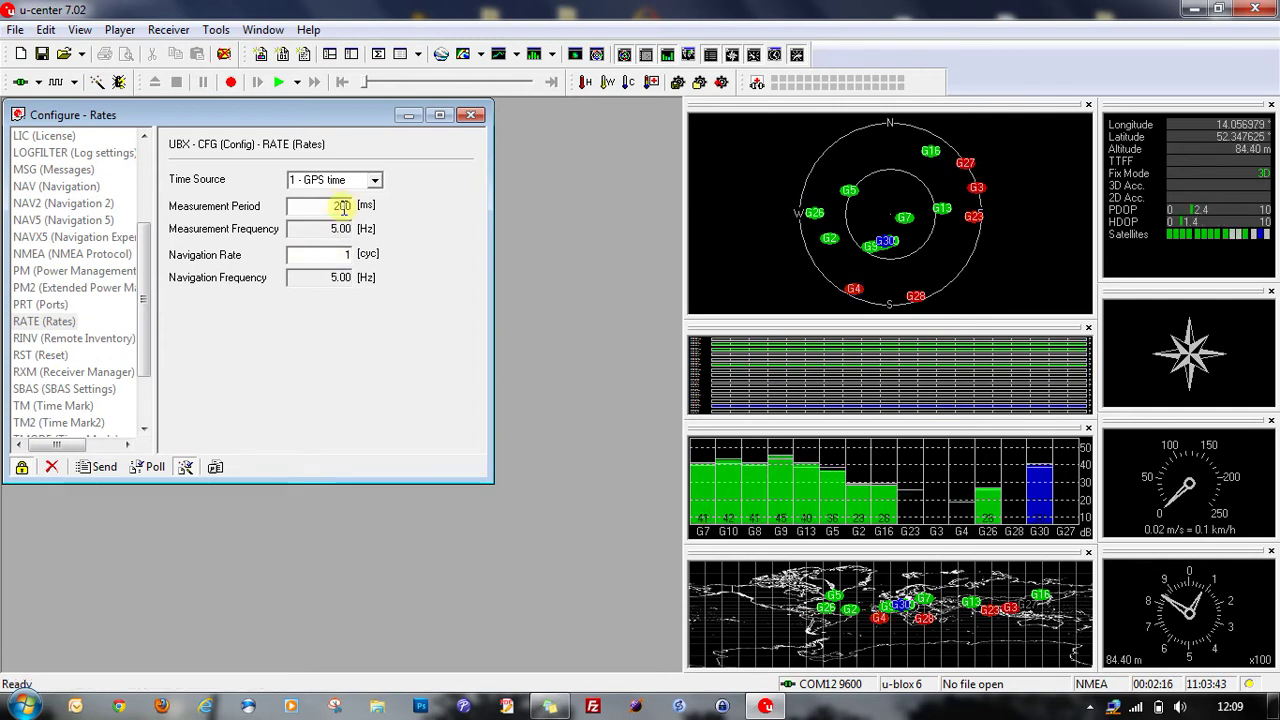
{"action": "type", "text": "200"}
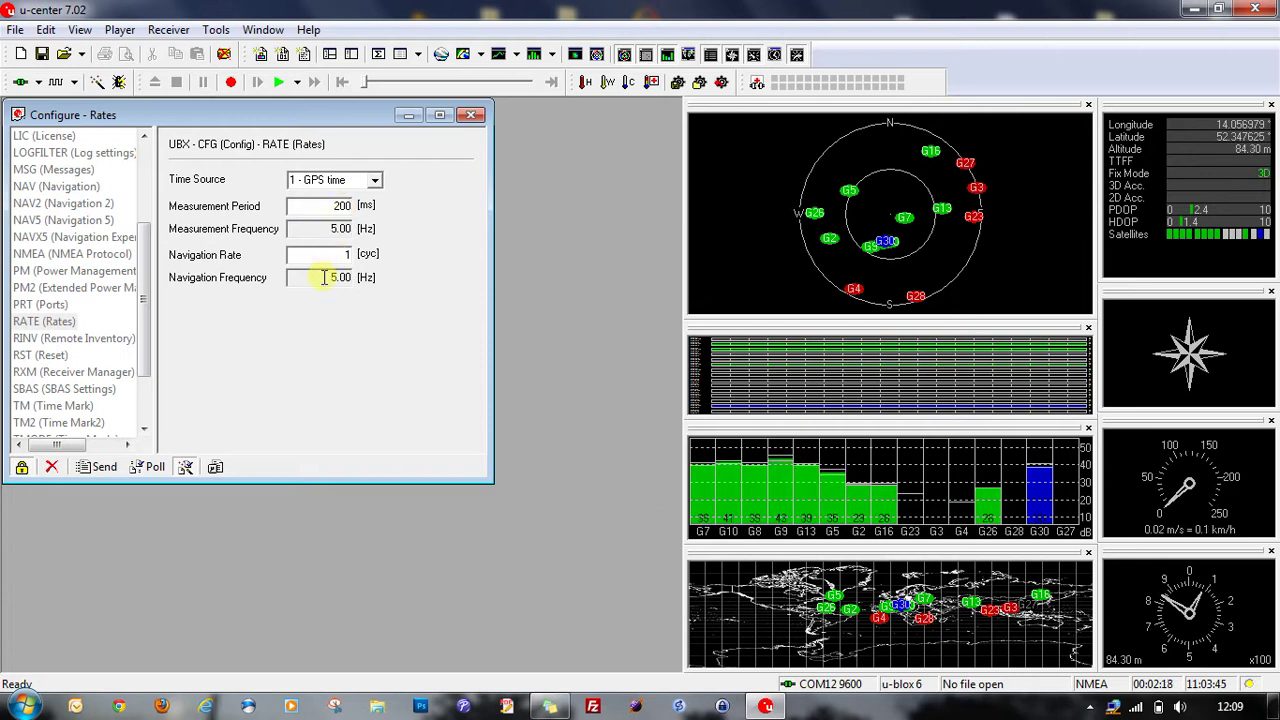
{"action": "left_click", "coordinate": [108, 468]}
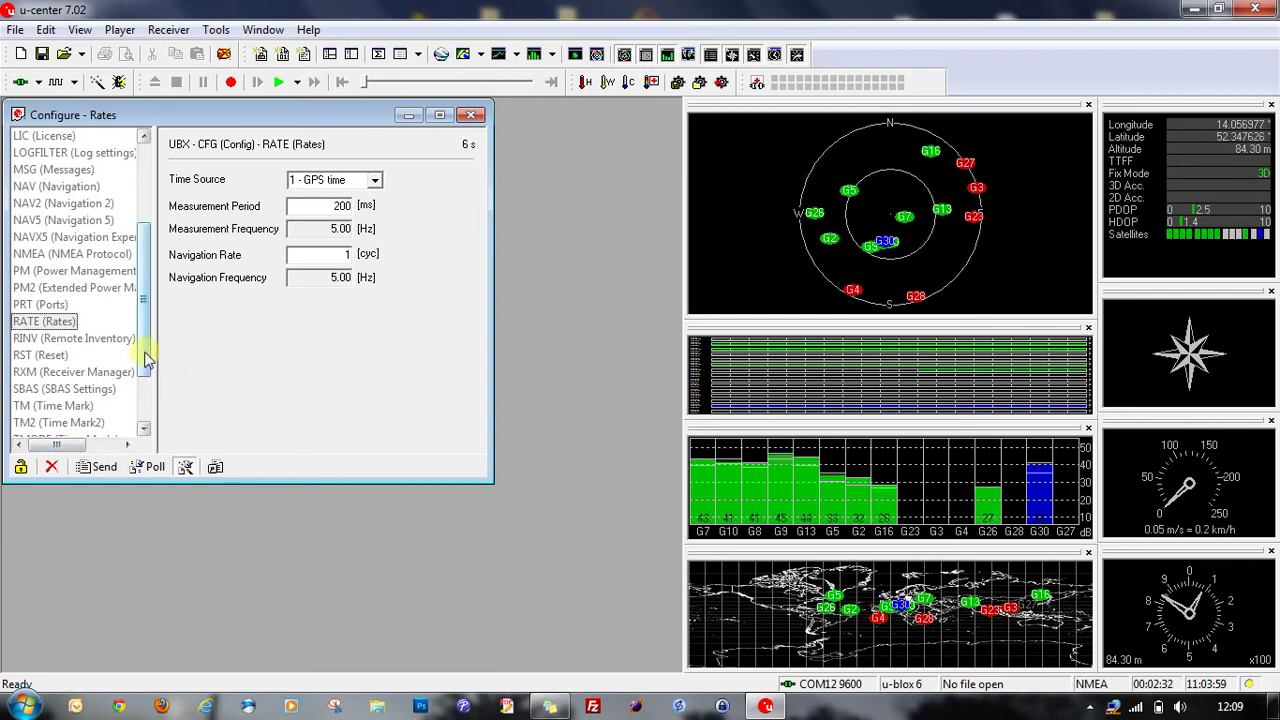
Save the current configuration to all four devices (BBR, FLASH, I2C-EEPROM, SPI-FLASH), send it to the receiver and close the configuration window.
{"action": "left_click_drag", "start_coordinate": [144, 338], "coordinate": [150, 265]}
{"action": "left_click", "coordinate": [82, 152]}
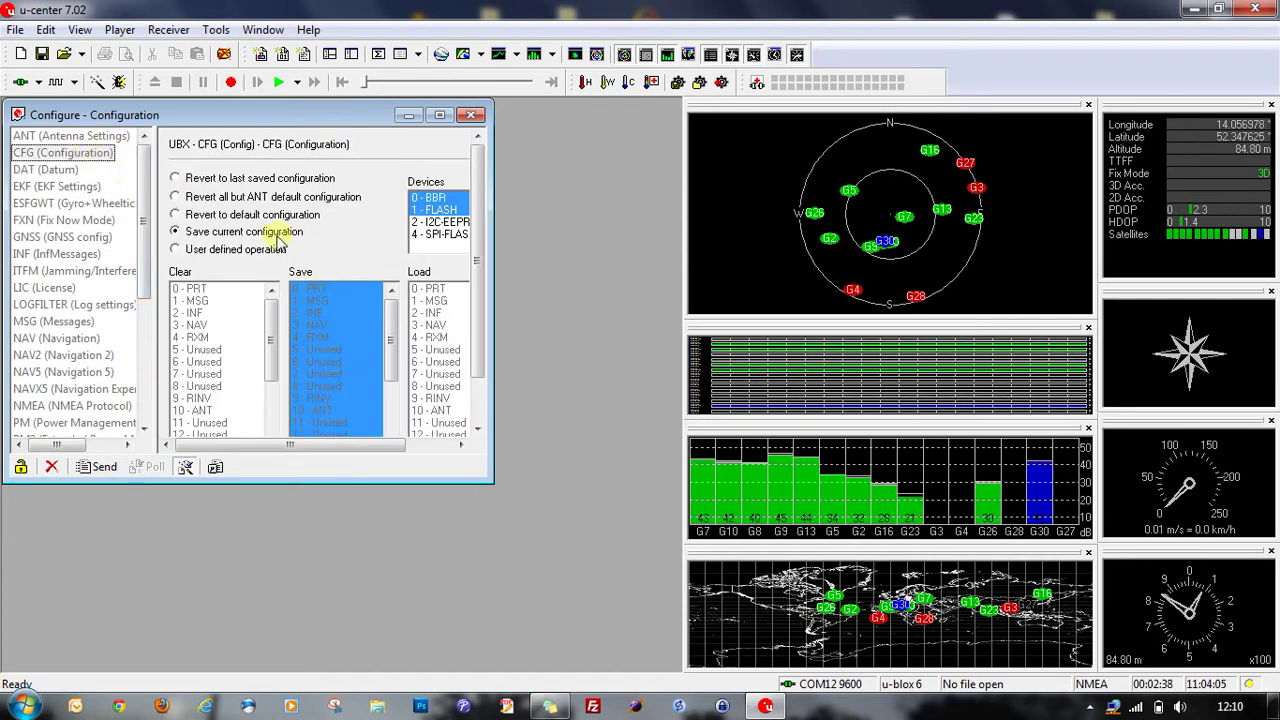
{"action": "left_click", "coordinate": [445, 222]}
{"action": "left_click", "coordinate": [445, 234]}
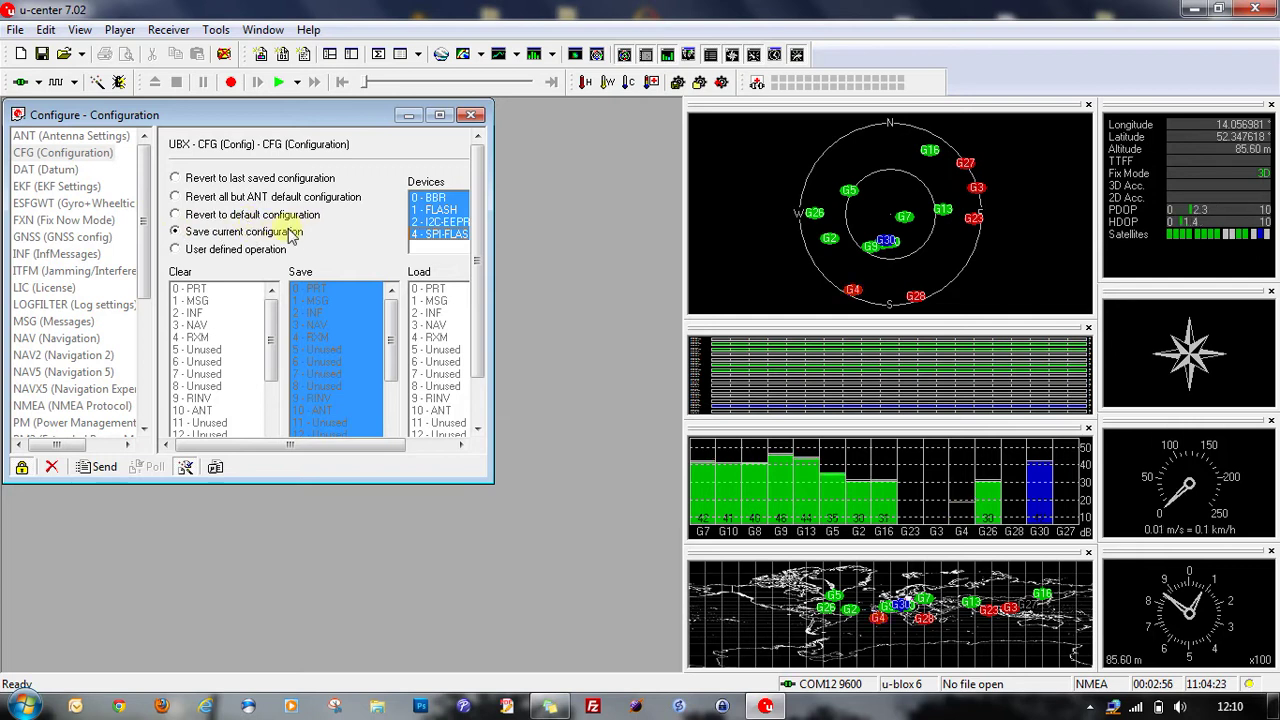
{"action": "left_click", "coordinate": [100, 467]}
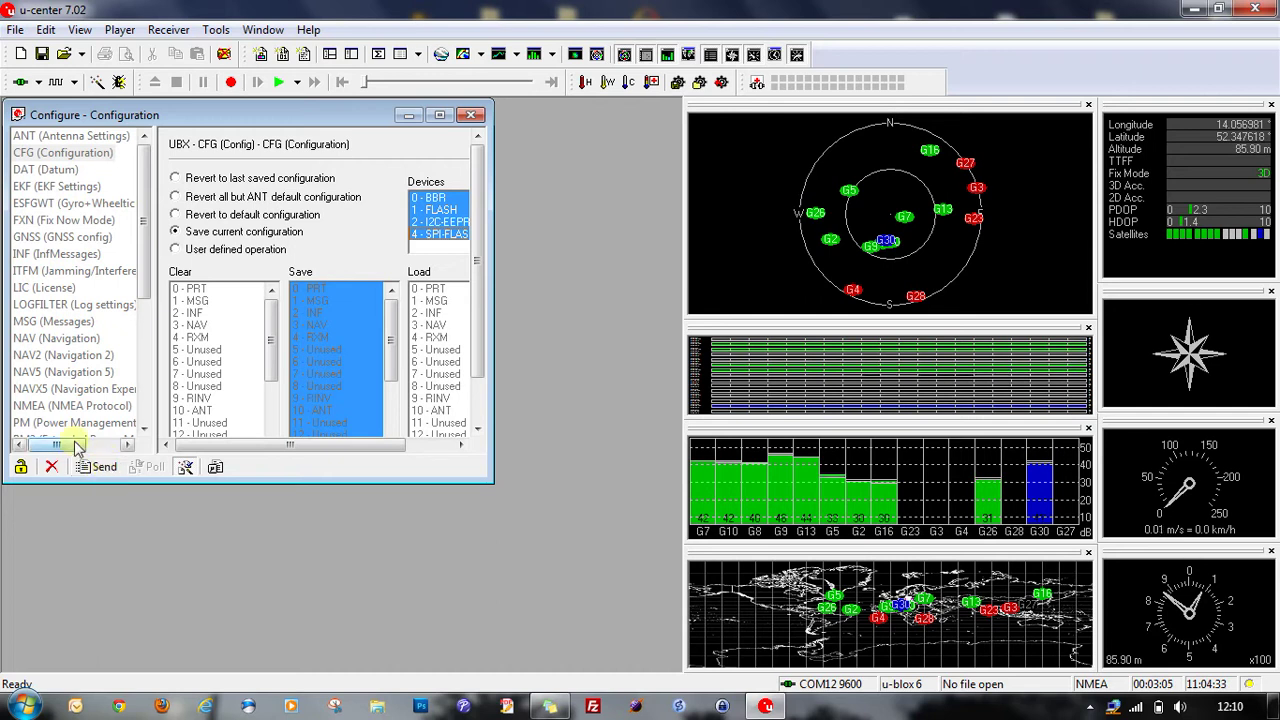
{"action": "left_click", "coordinate": [72, 448]}
{"action": "left_click_drag", "start_coordinate": [90, 452], "coordinate": [55, 450]}
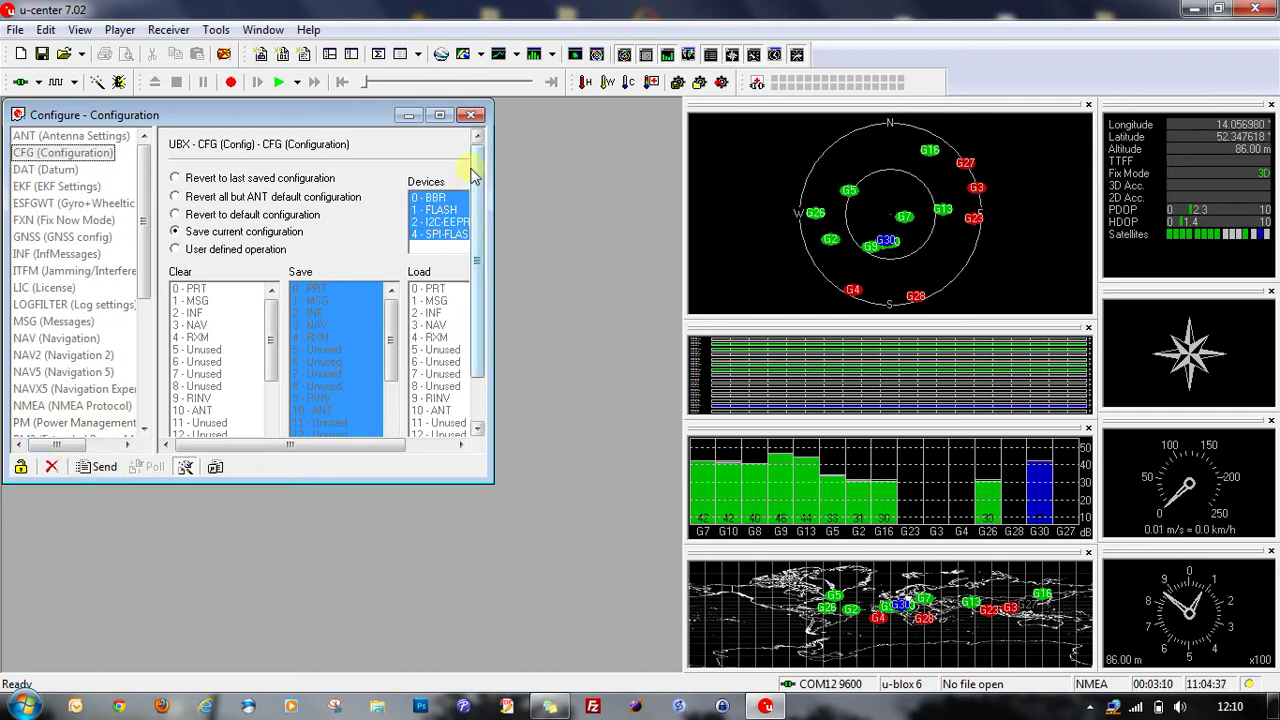
{"action": "left_click", "coordinate": [475, 116]}
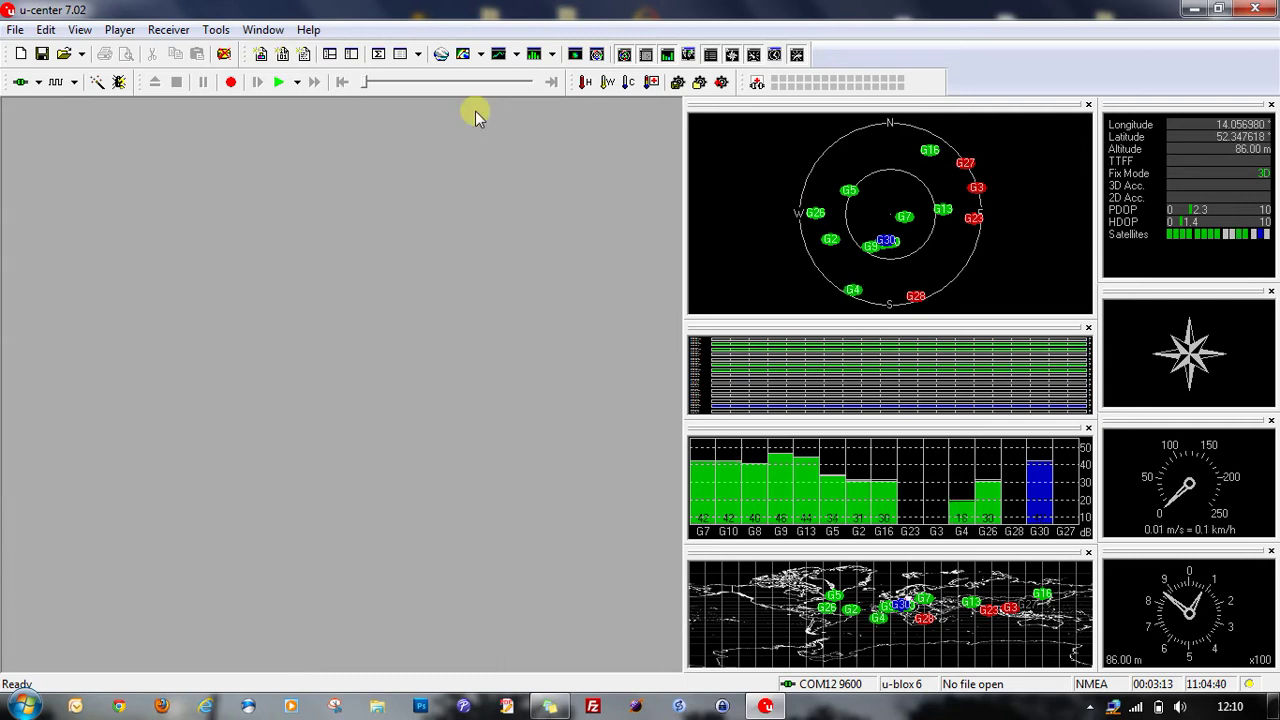
Disconnect the receiver, set the connection baud rate to 57600 and reconnect on COM12.
{"action": "left_click", "coordinate": [38, 82]}
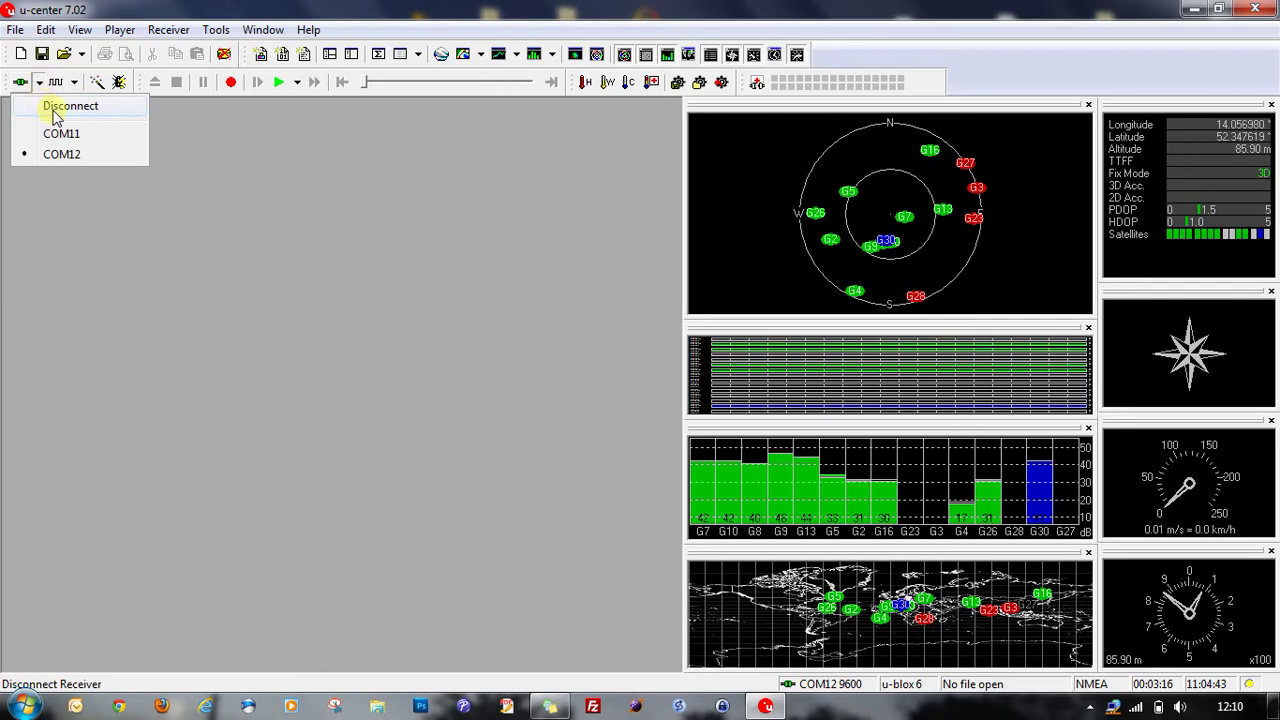
{"action": "left_click", "coordinate": [55, 112]}
{"action": "left_click", "coordinate": [74, 82]}
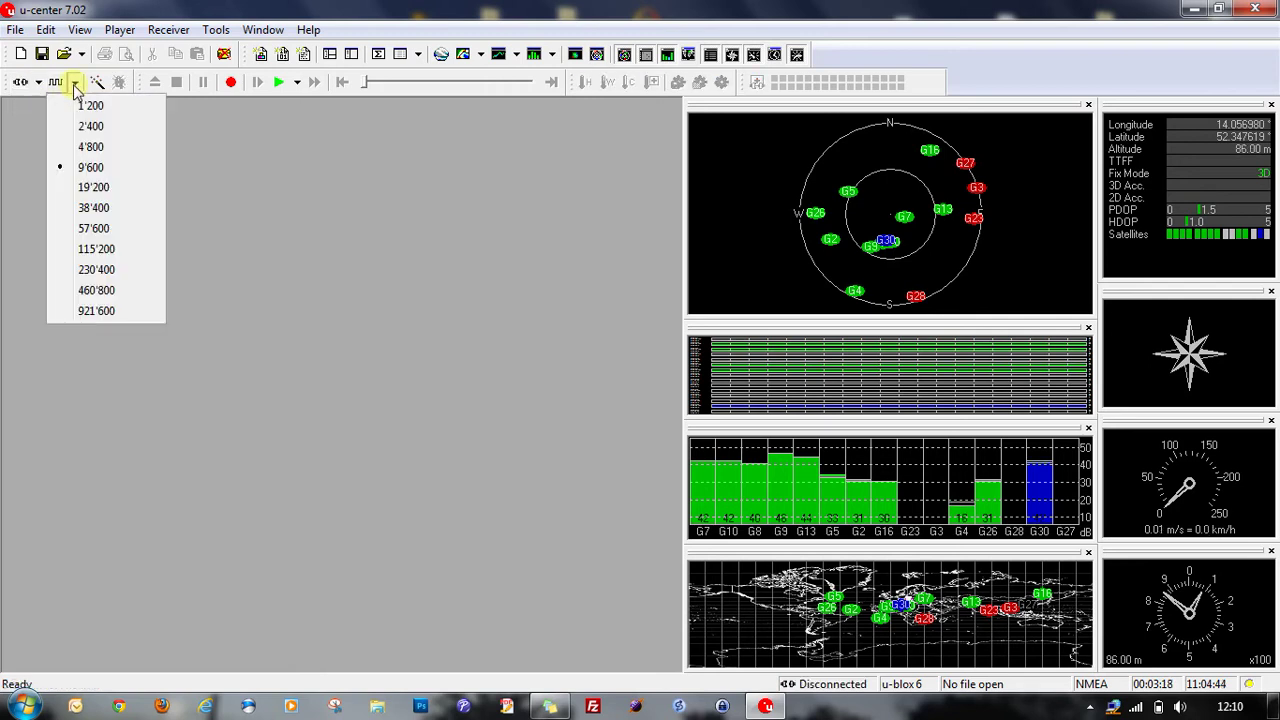
{"action": "left_click", "coordinate": [93, 229]}
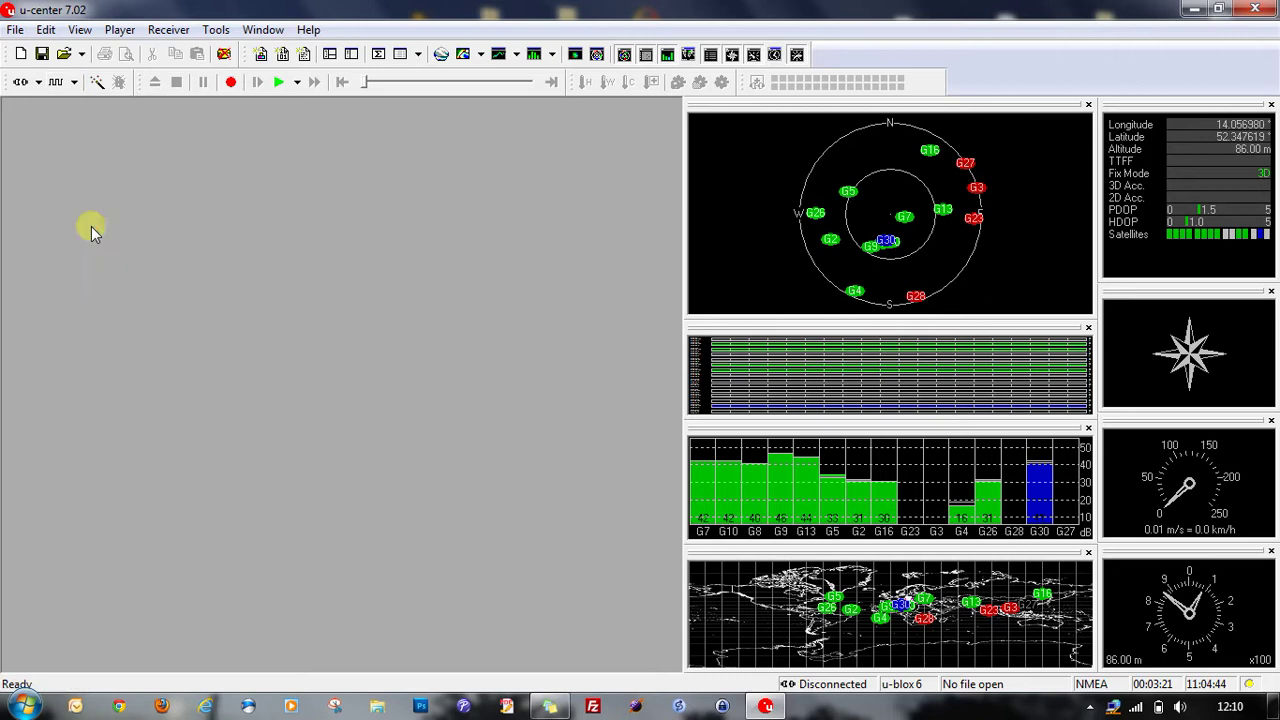
{"action": "left_click", "coordinate": [39, 86]}
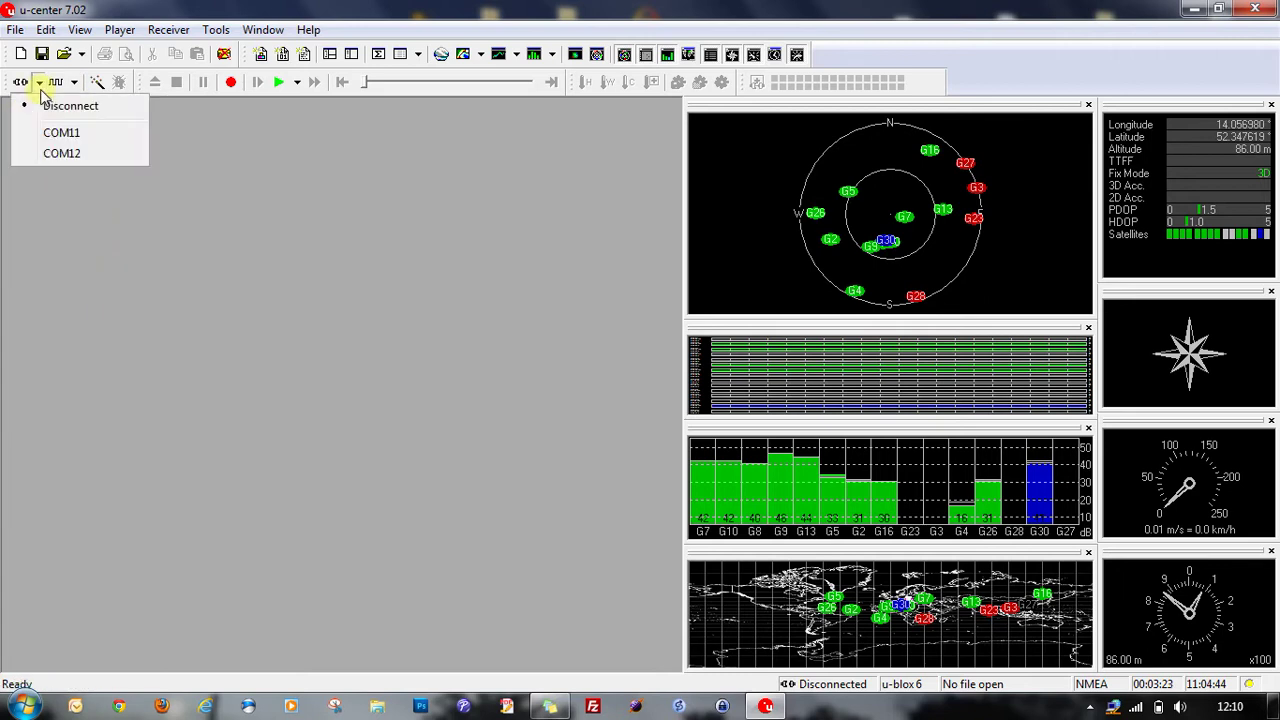
{"action": "left_click", "coordinate": [60, 154]}
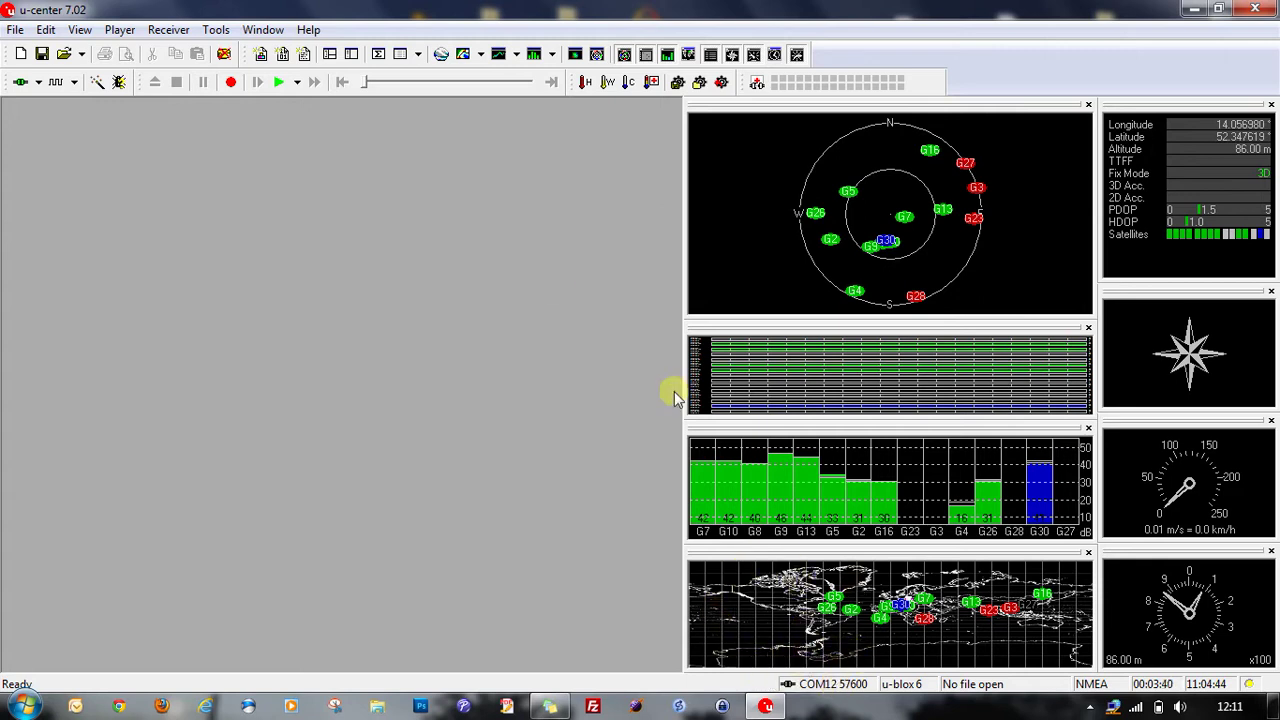
Restart the COM12 connection by disconnecting, selecting 57600 baud again and reopening the port.
{"action": "left_click", "coordinate": [39, 82]}
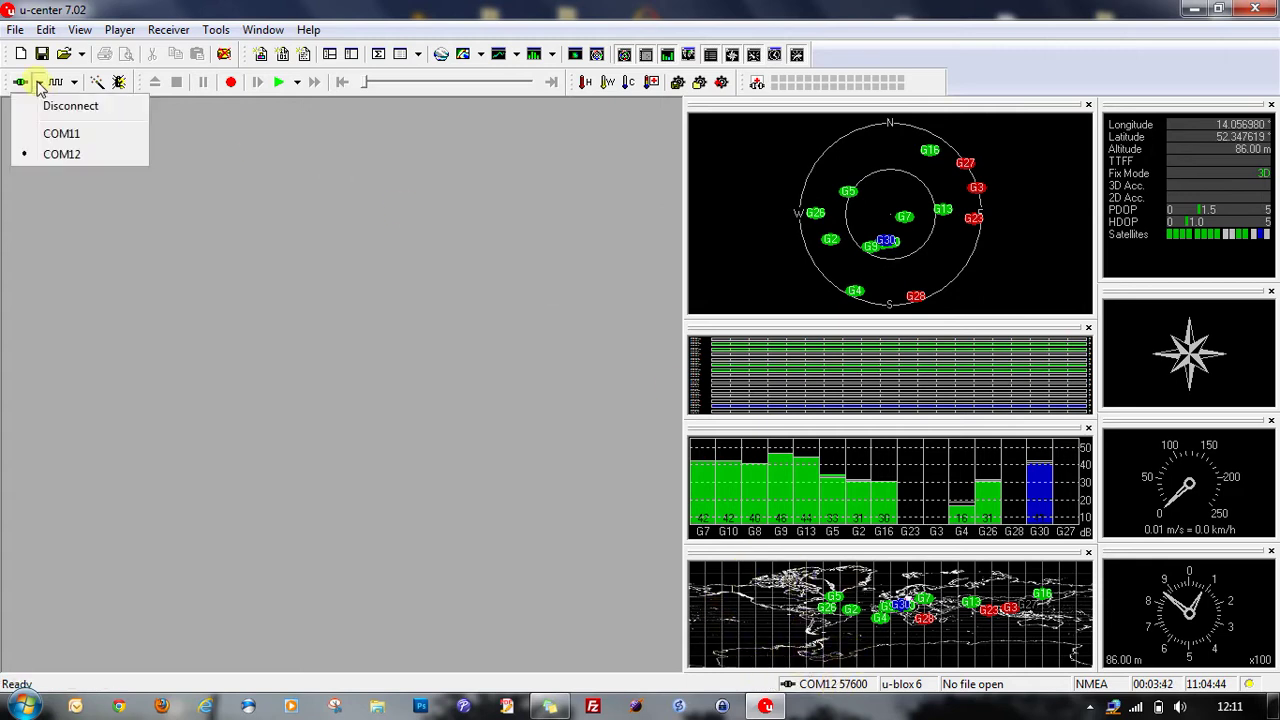
{"action": "left_click", "coordinate": [70, 107]}
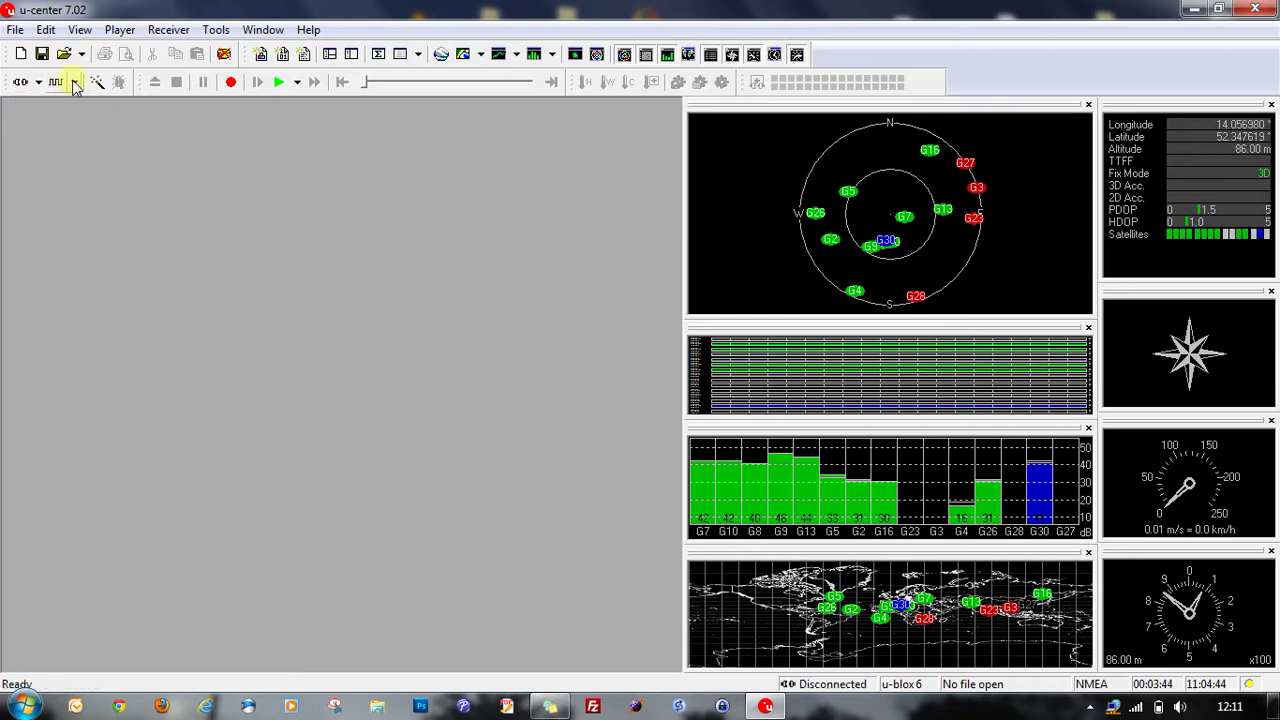
{"action": "left_click", "coordinate": [74, 82]}
{"action": "left_click", "coordinate": [106, 231]}
{"action": "left_click", "coordinate": [38, 82]}
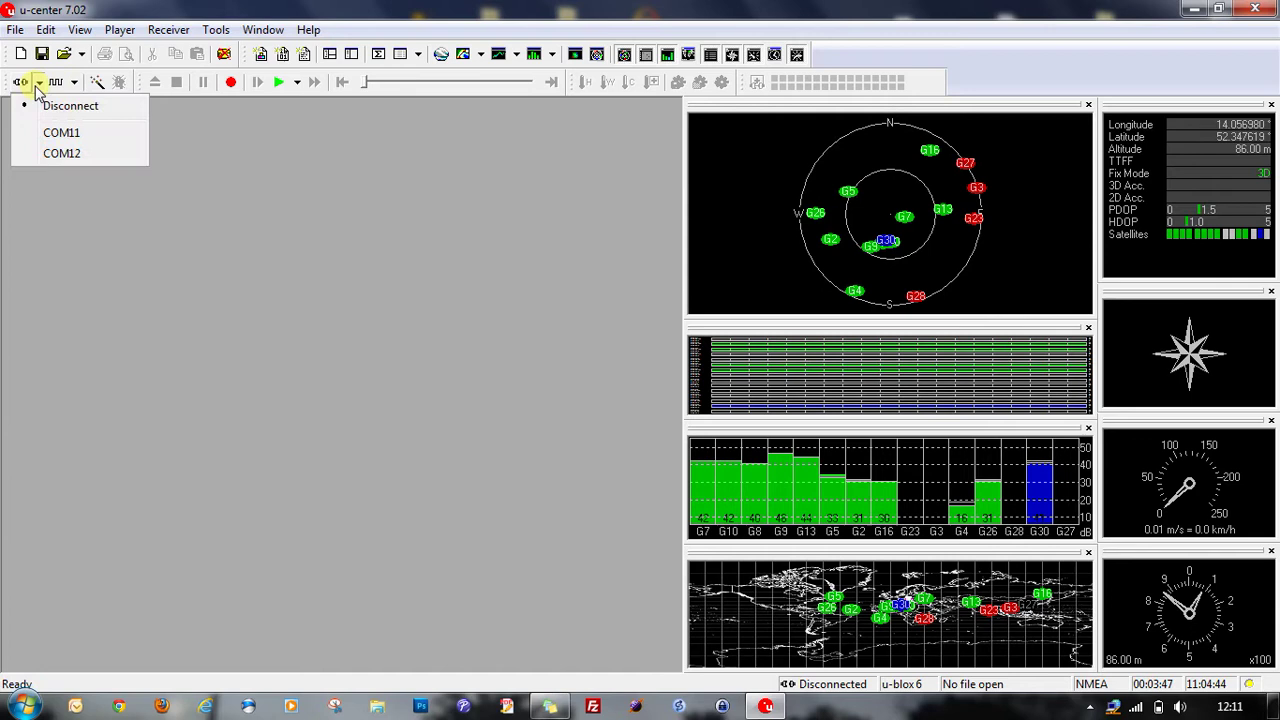
{"action": "left_click", "coordinate": [64, 150]}
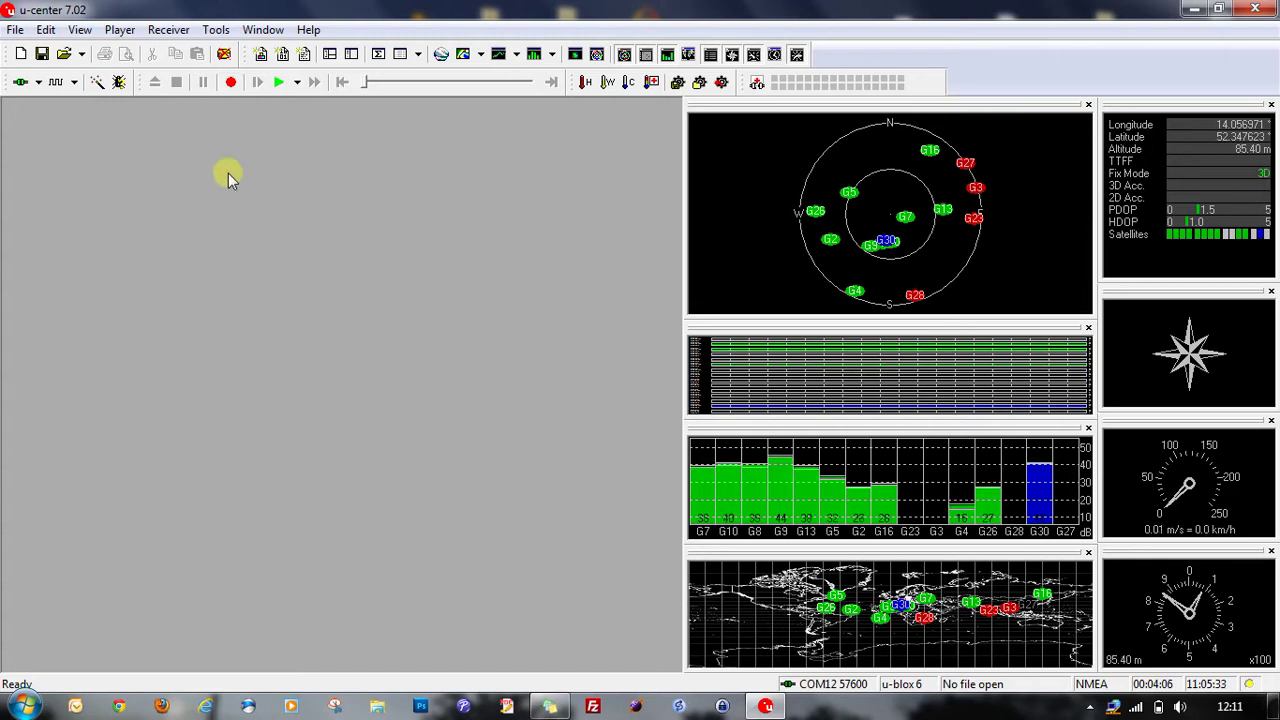
Export the receiver's GPS configuration to 5hz-57600baud.txt on the Desktop, replacing the existing file.
{"action": "left_click", "coordinate": [219, 32]}
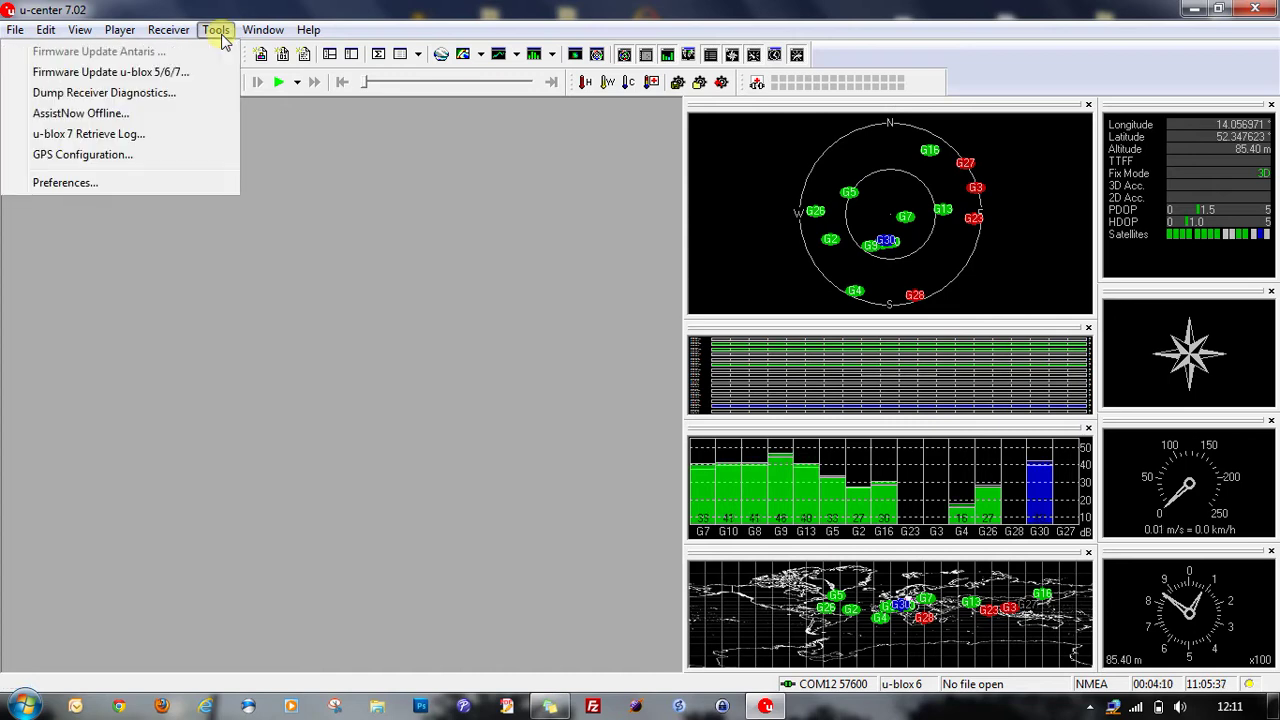
{"action": "left_click", "coordinate": [212, 158]}
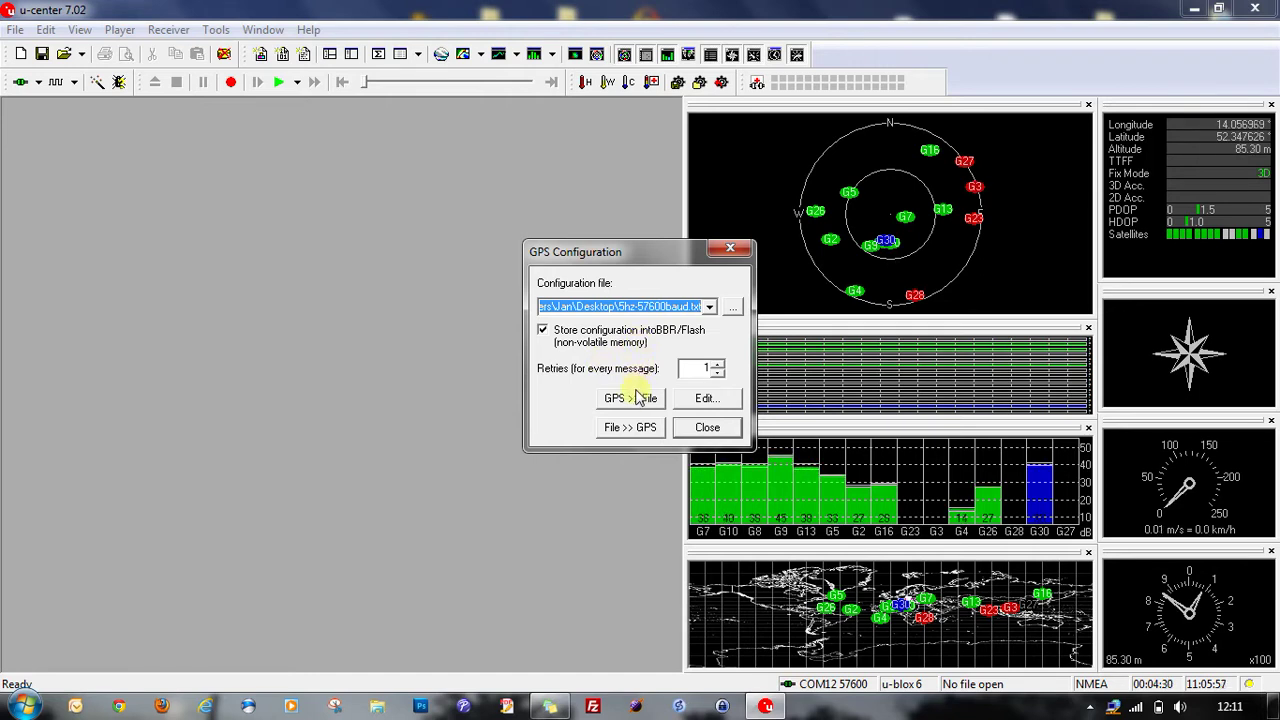
{"action": "left_click", "coordinate": [657, 308]}
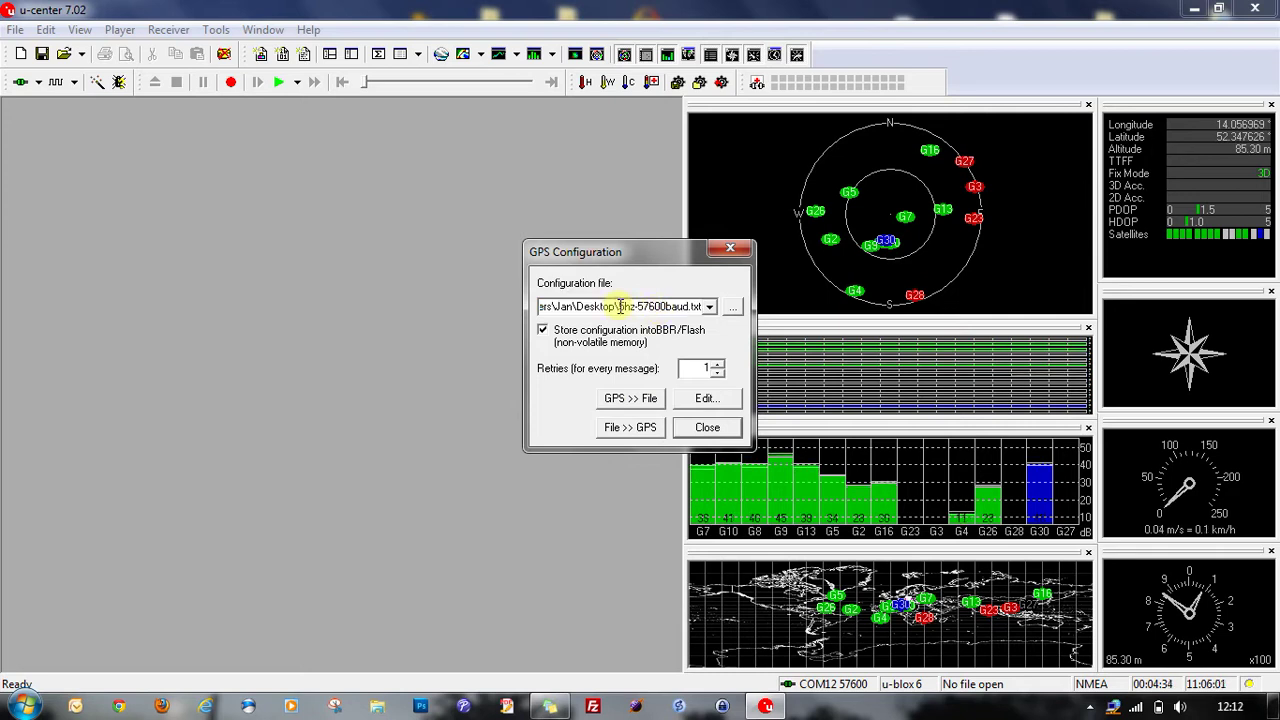
{"action": "left_click_drag", "start_coordinate": [619, 306], "coordinate": [693, 305]}
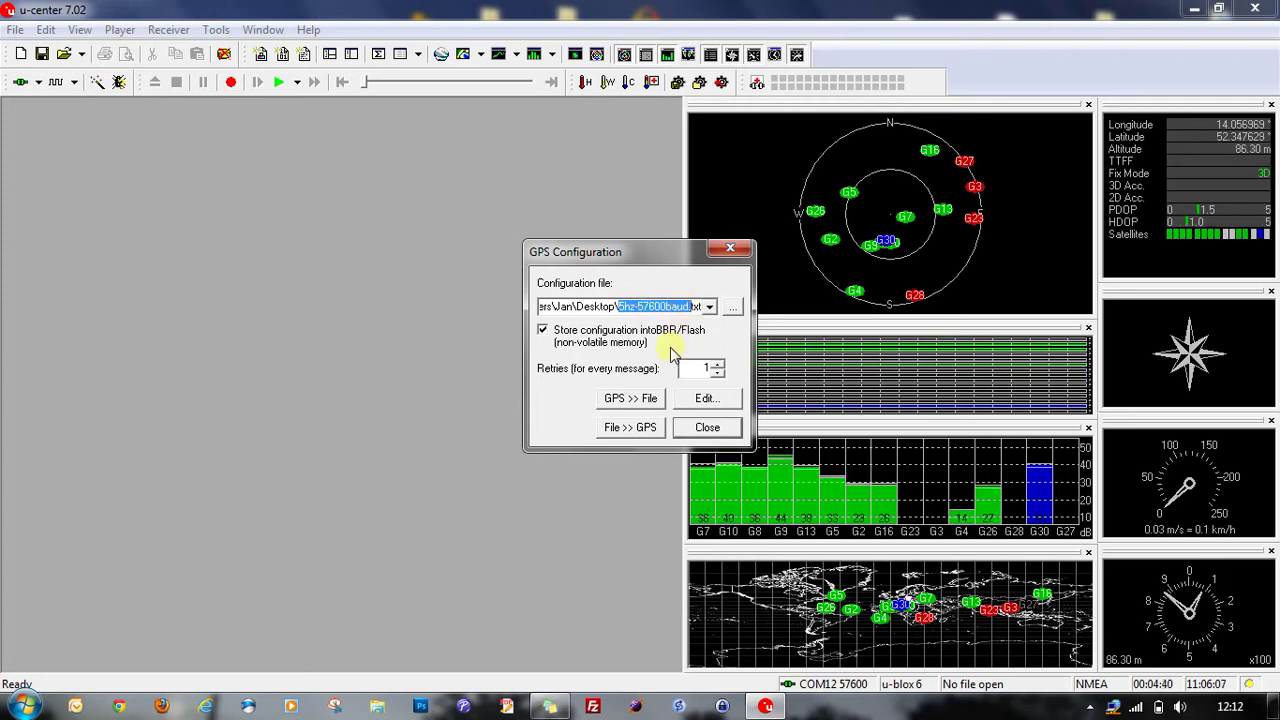
{"action": "left_click", "coordinate": [637, 399]}
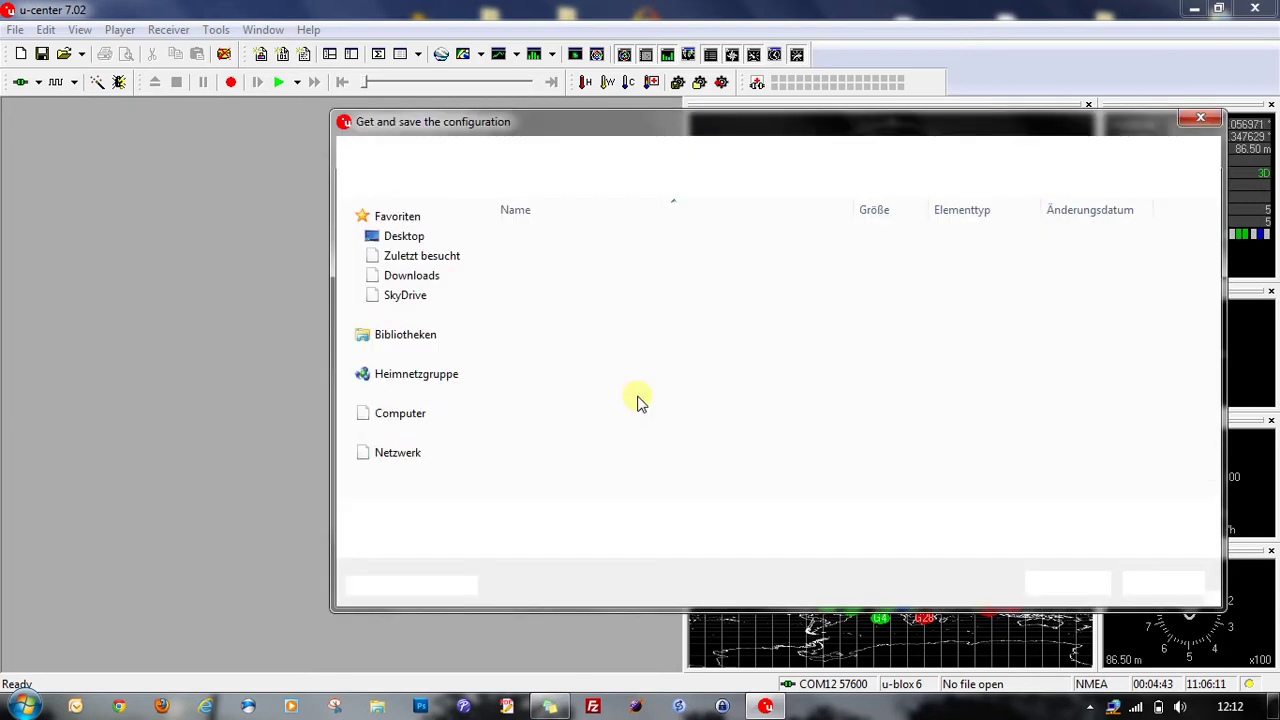
{"action": "left_click", "coordinate": [434, 242]}
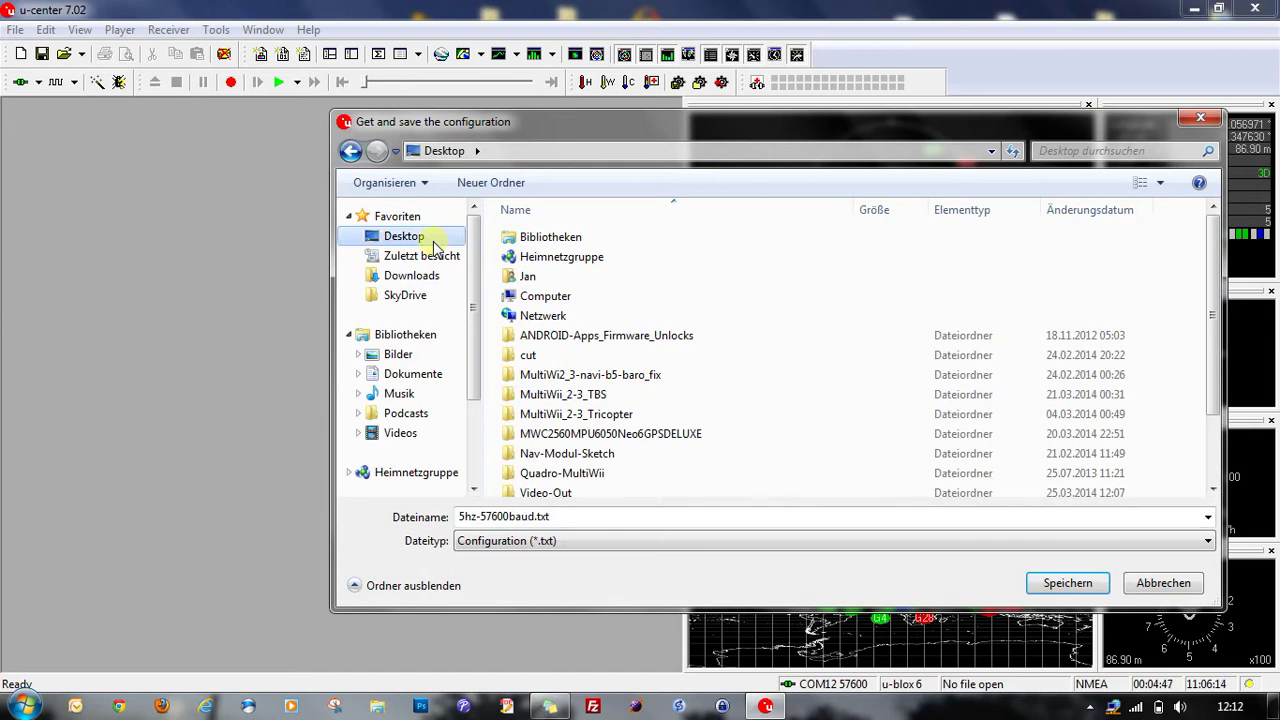
{"action": "left_click", "coordinate": [1064, 584]}
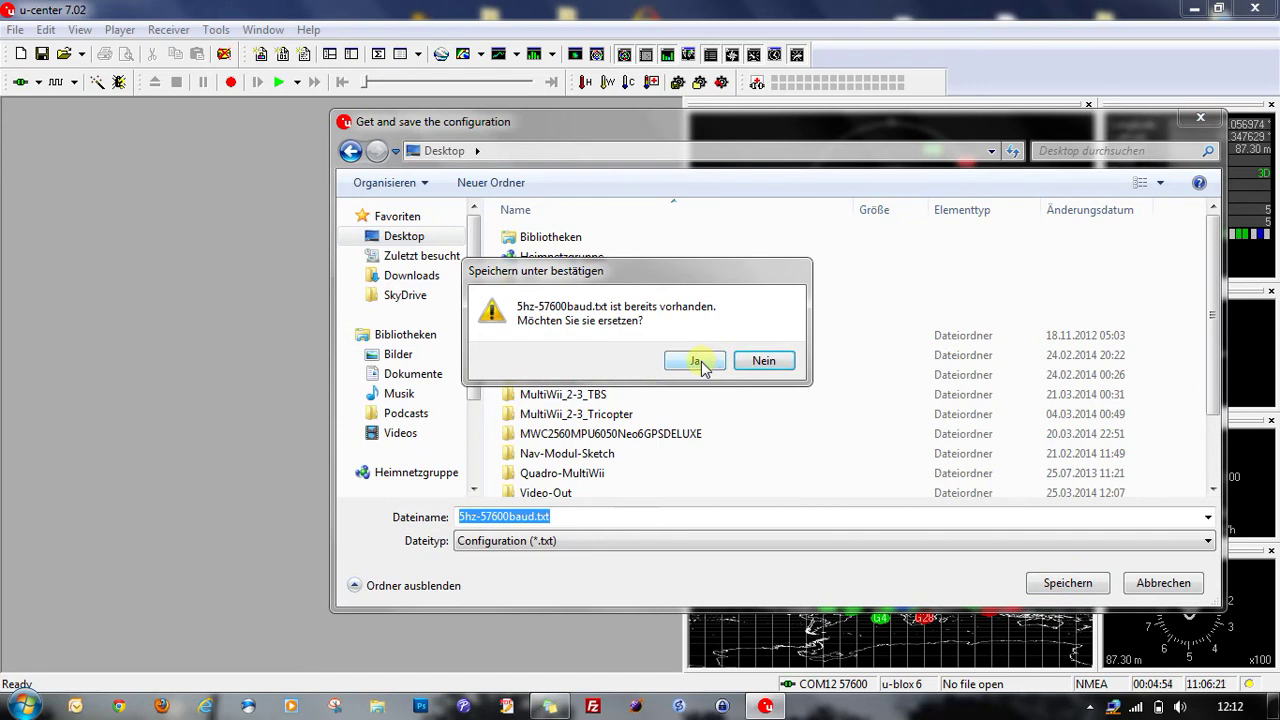
{"action": "left_click", "coordinate": [701, 361]}
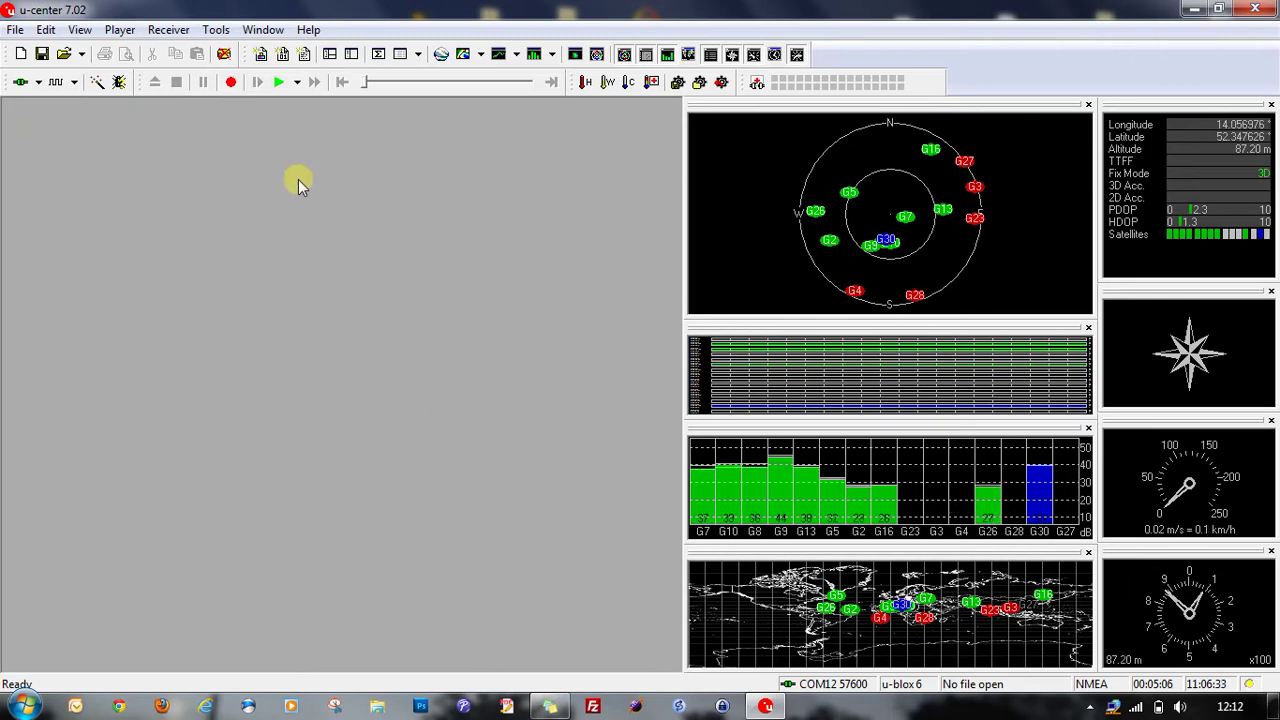
Choose 5hz-57600baud.txt from the Desktop as the GPS configuration file and transfer it to the receiver.
{"action": "left_click", "coordinate": [219, 31]}
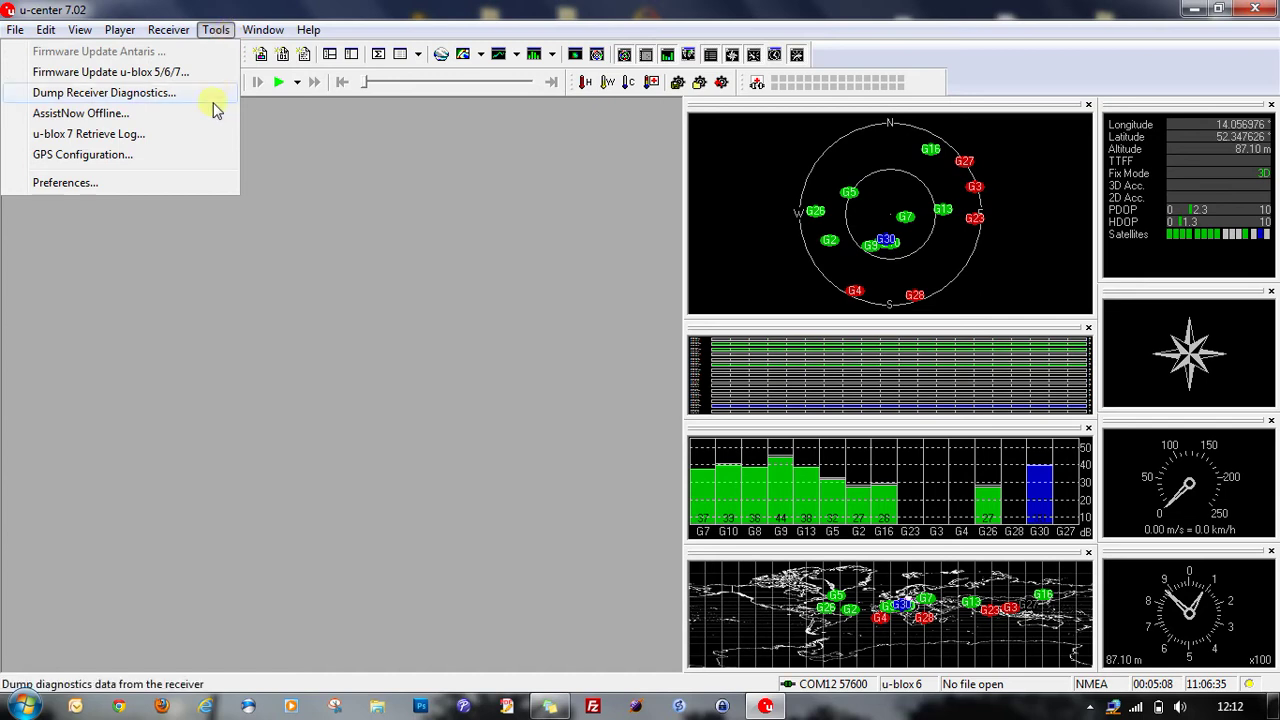
{"action": "left_click", "coordinate": [208, 154]}
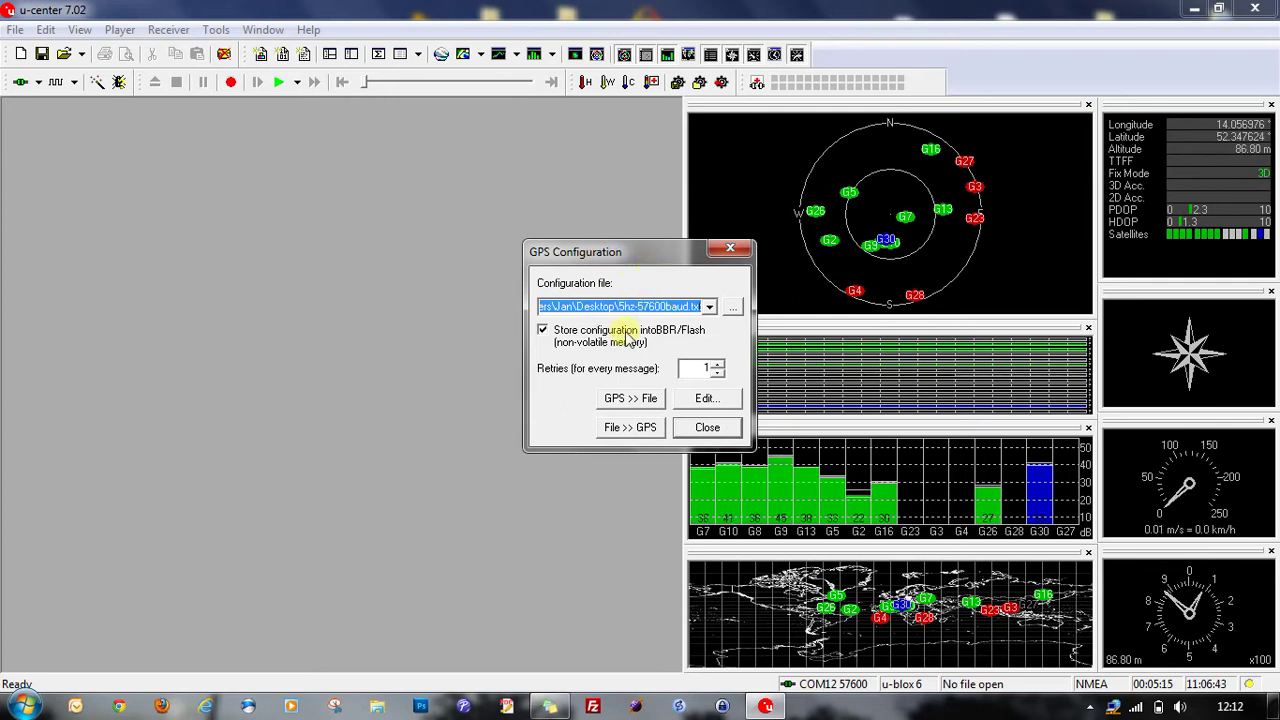
{"action": "left_click", "coordinate": [733, 307]}
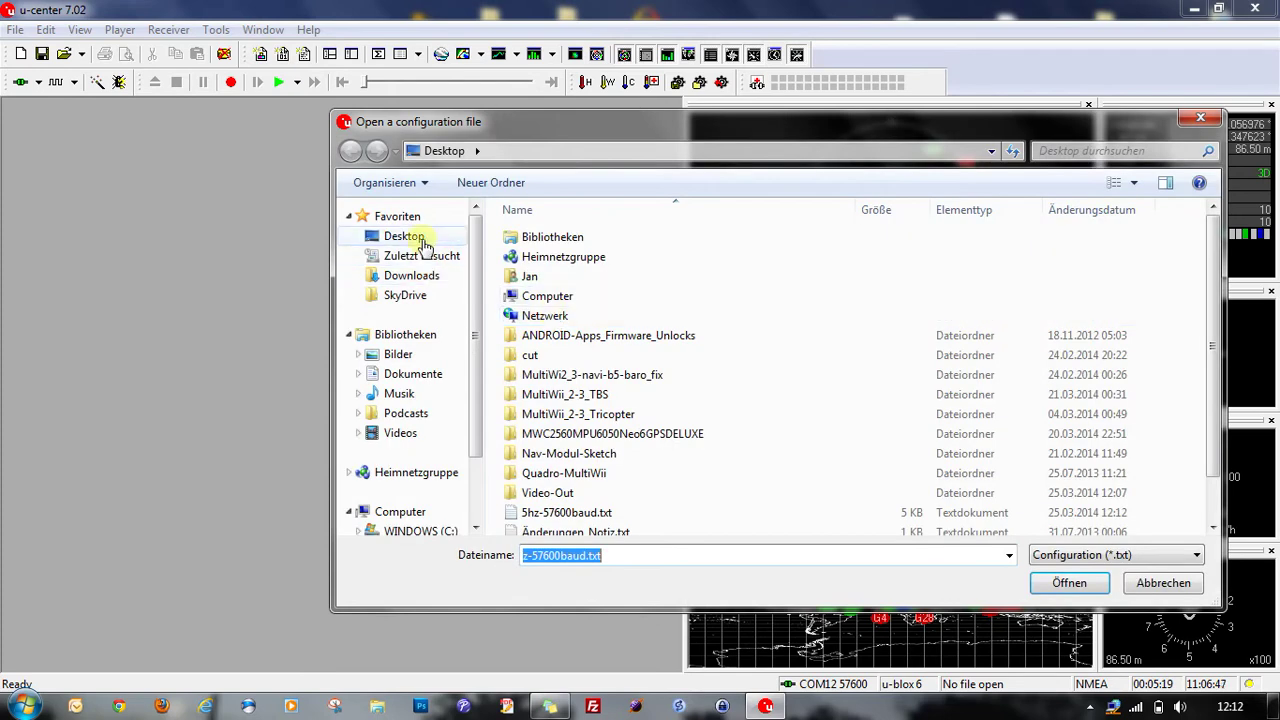
{"action": "left_click", "coordinate": [420, 240]}
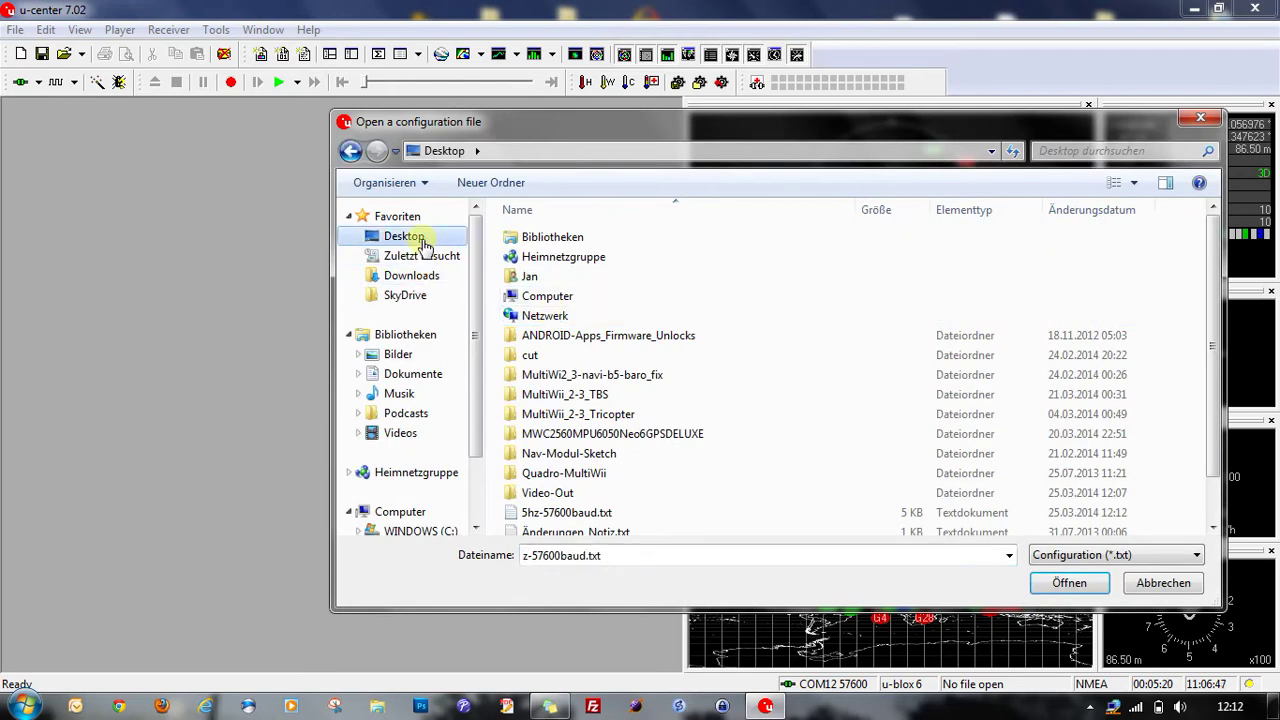
{"action": "left_click", "coordinate": [589, 515]}
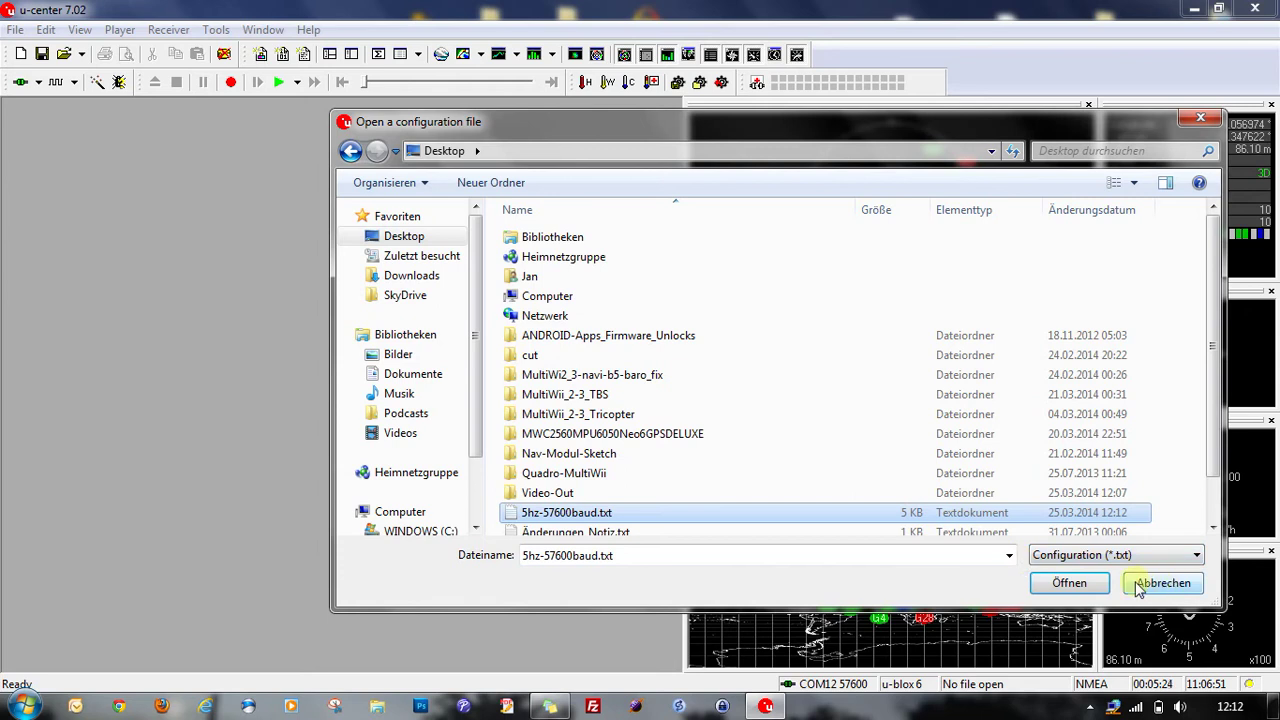
{"action": "left_click", "coordinate": [1075, 585]}
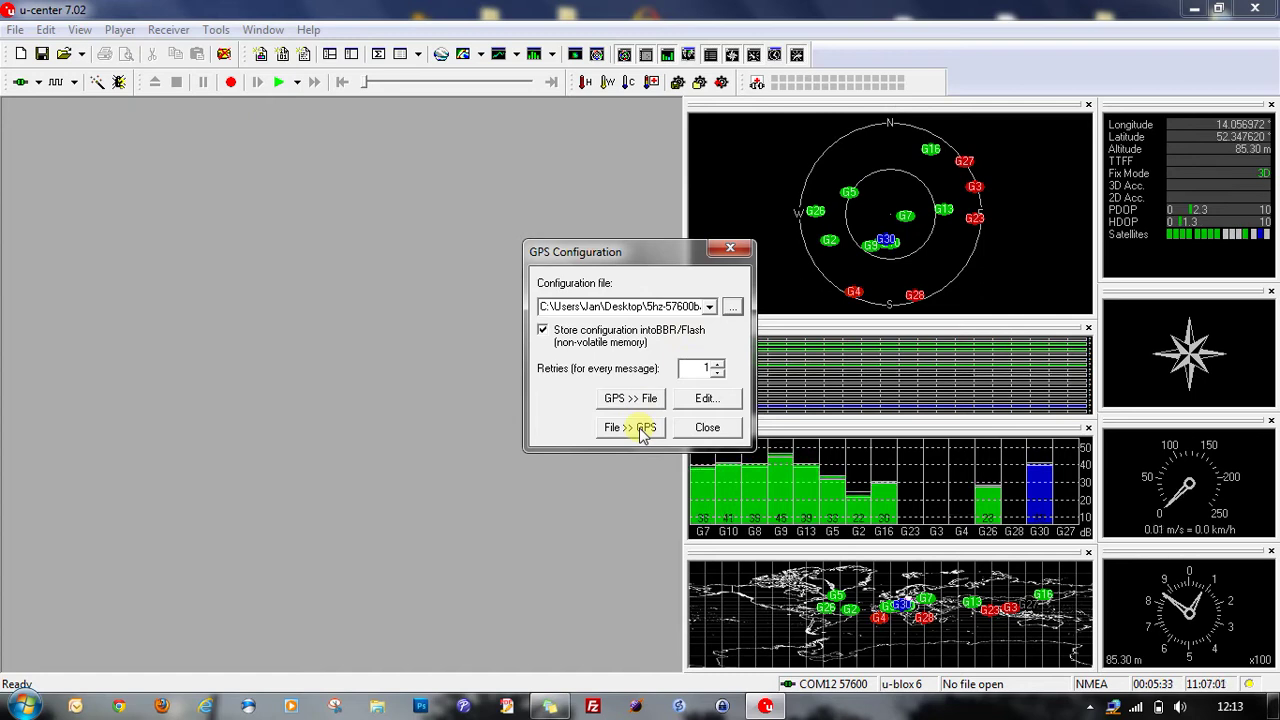
{"action": "left_click", "coordinate": [641, 428]}
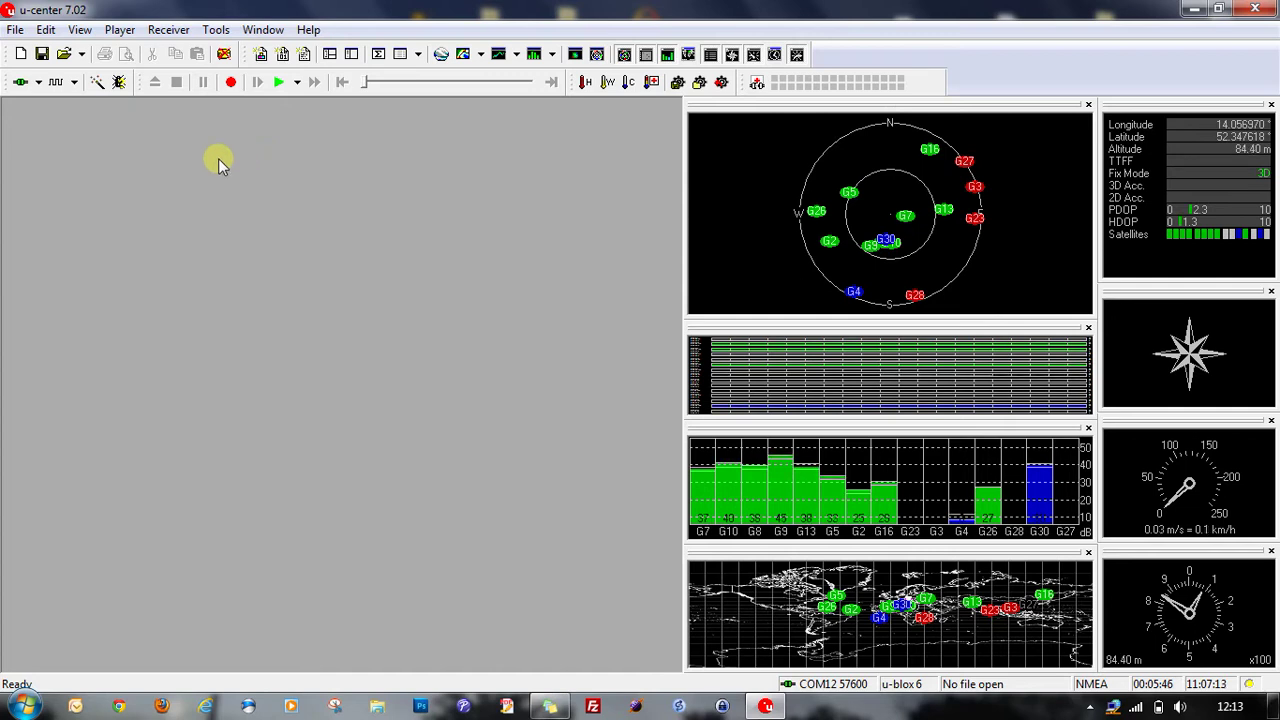
Disconnect the receiver and close u-center.
{"action": "left_click", "coordinate": [39, 85]}
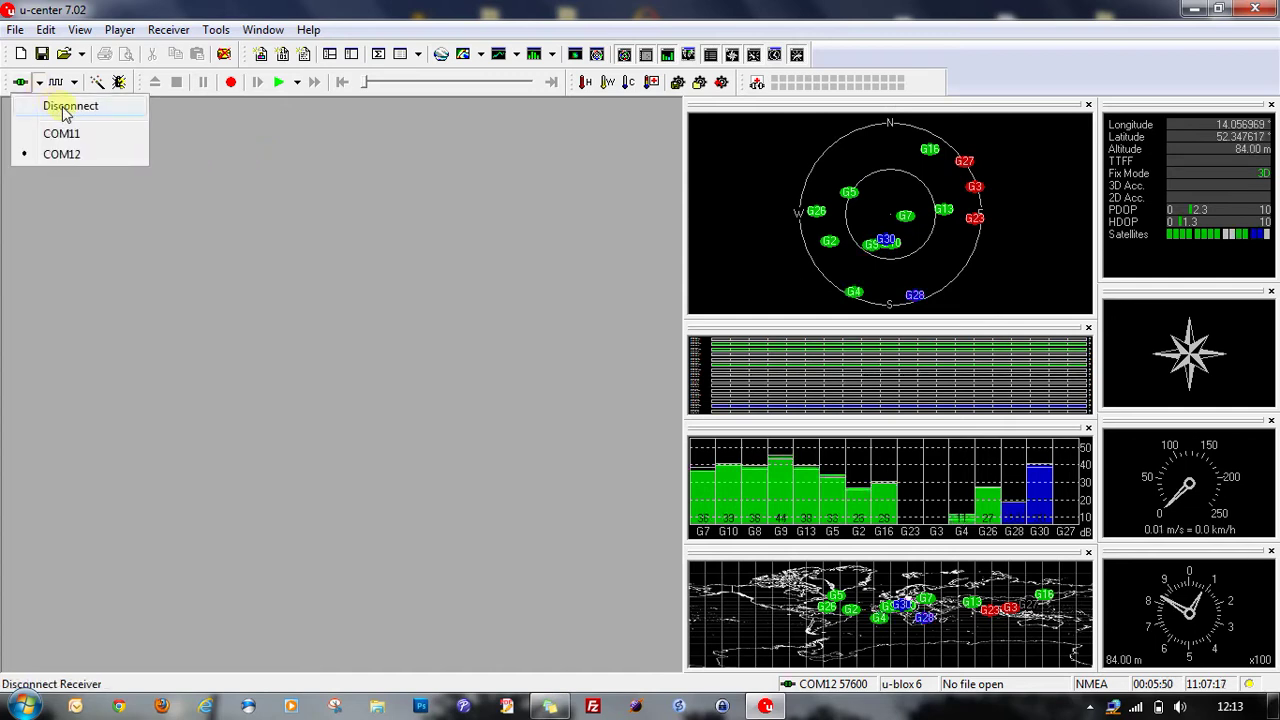
{"action": "left_click", "coordinate": [65, 110]}
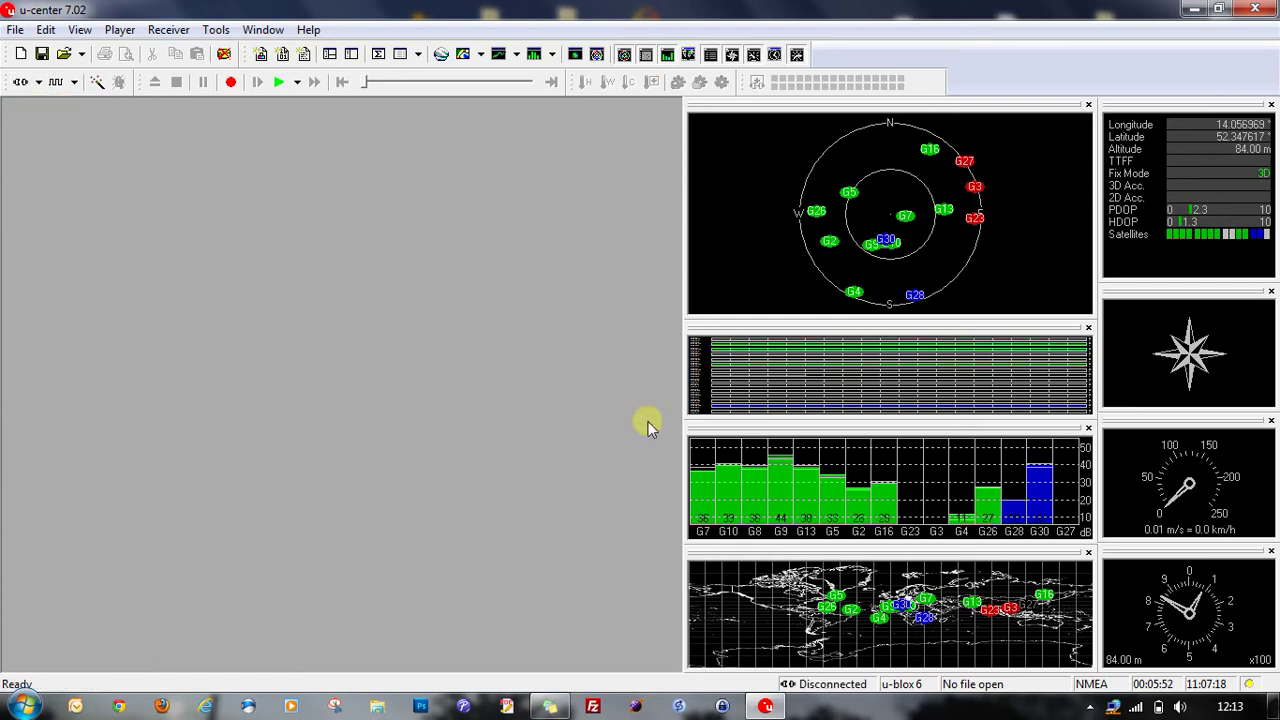
{"action": "left_click", "coordinate": [1256, 12]}
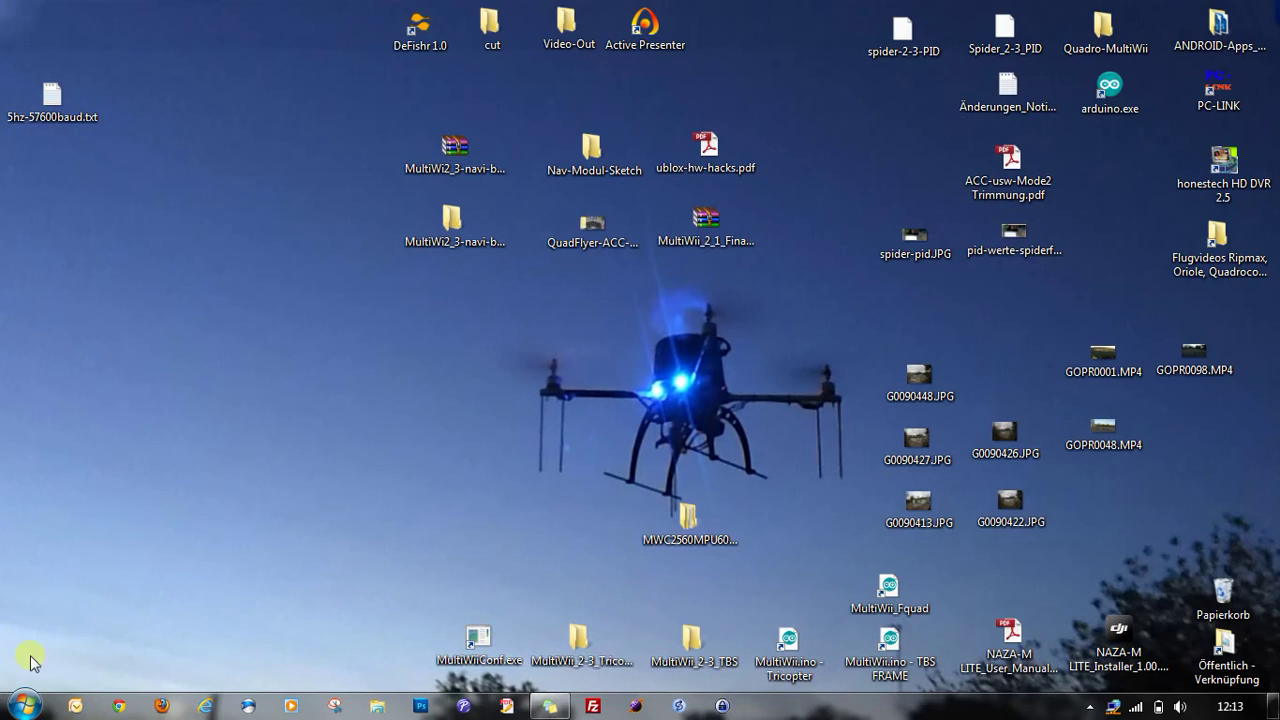
Start u-center again, set the connection baud rate to 57600 and connect to the receiver on COM12.
{"action": "left_click", "coordinate": [20, 706]}
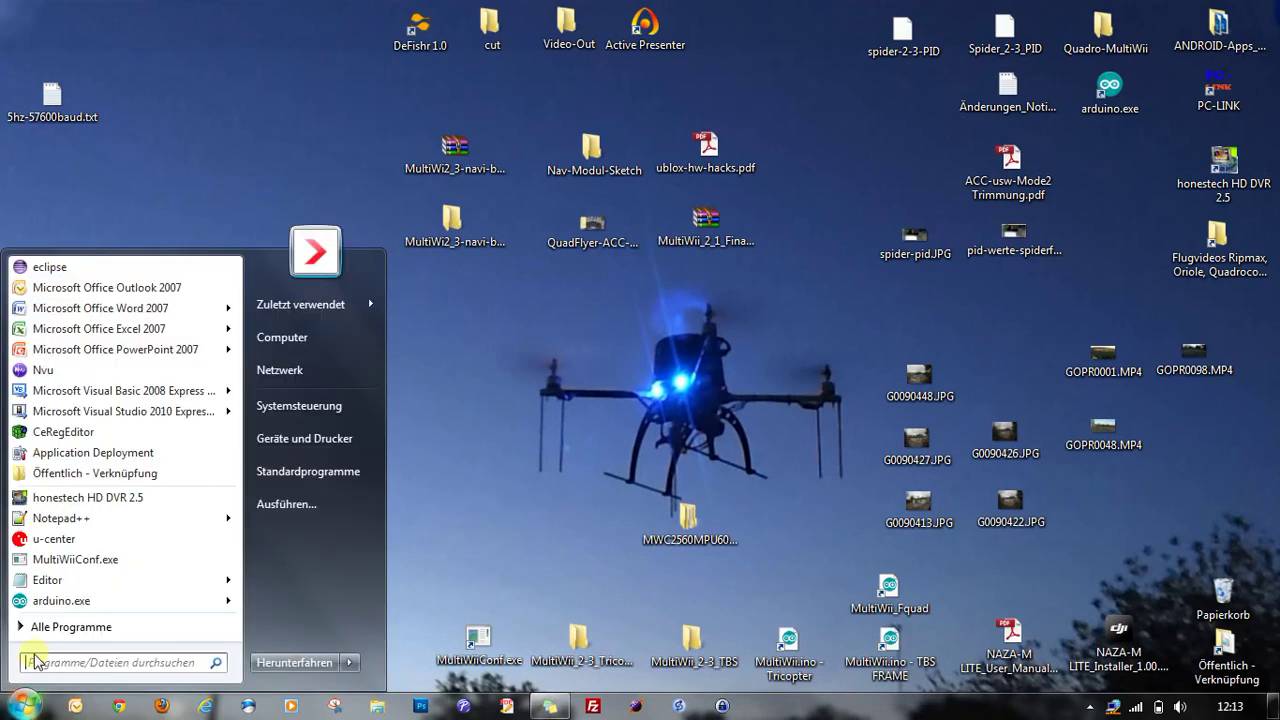
{"action": "left_click", "coordinate": [87, 545]}
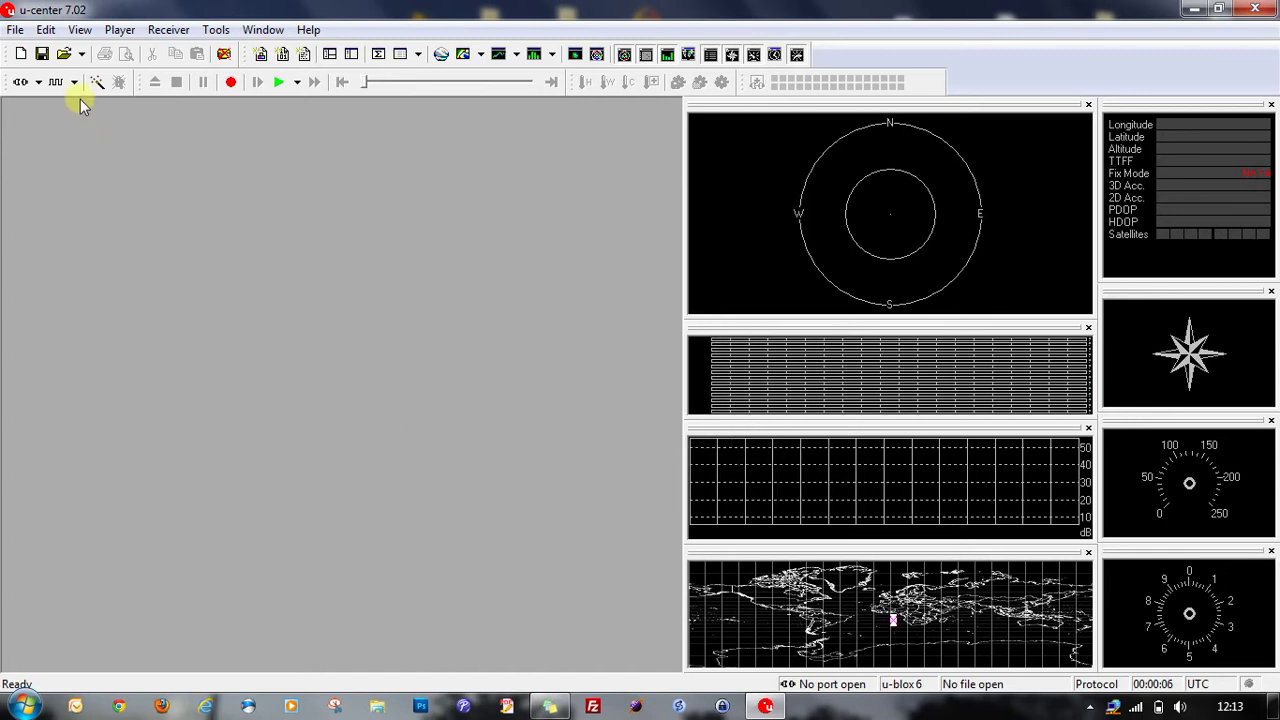
{"action": "left_click", "coordinate": [74, 82]}
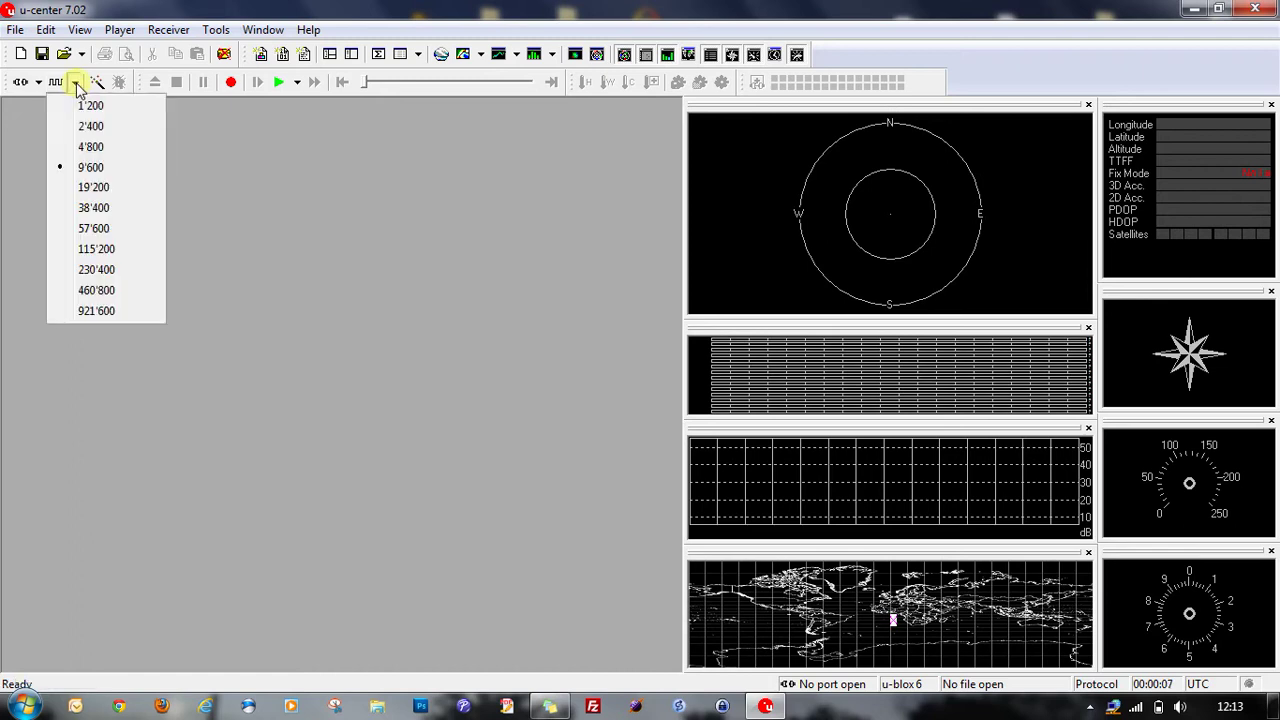
{"action": "left_click", "coordinate": [93, 229]}
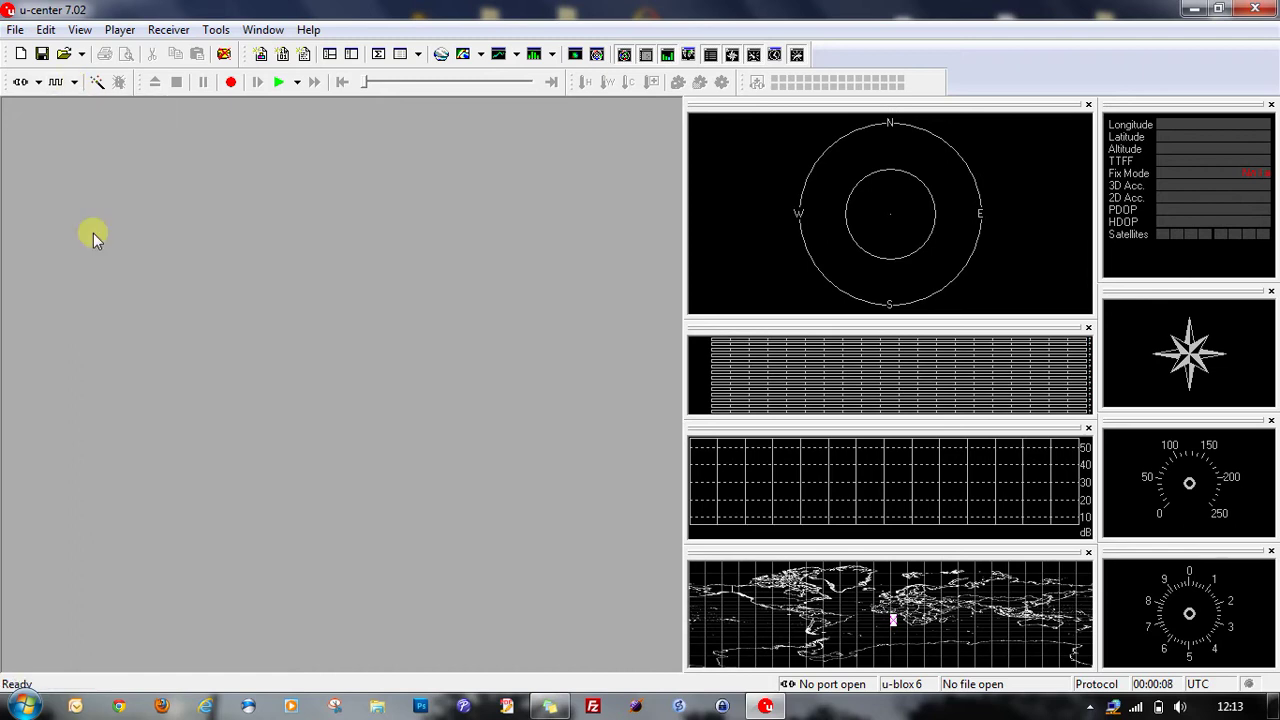
{"action": "left_click", "coordinate": [39, 83]}
{"action": "left_click", "coordinate": [52, 155]}
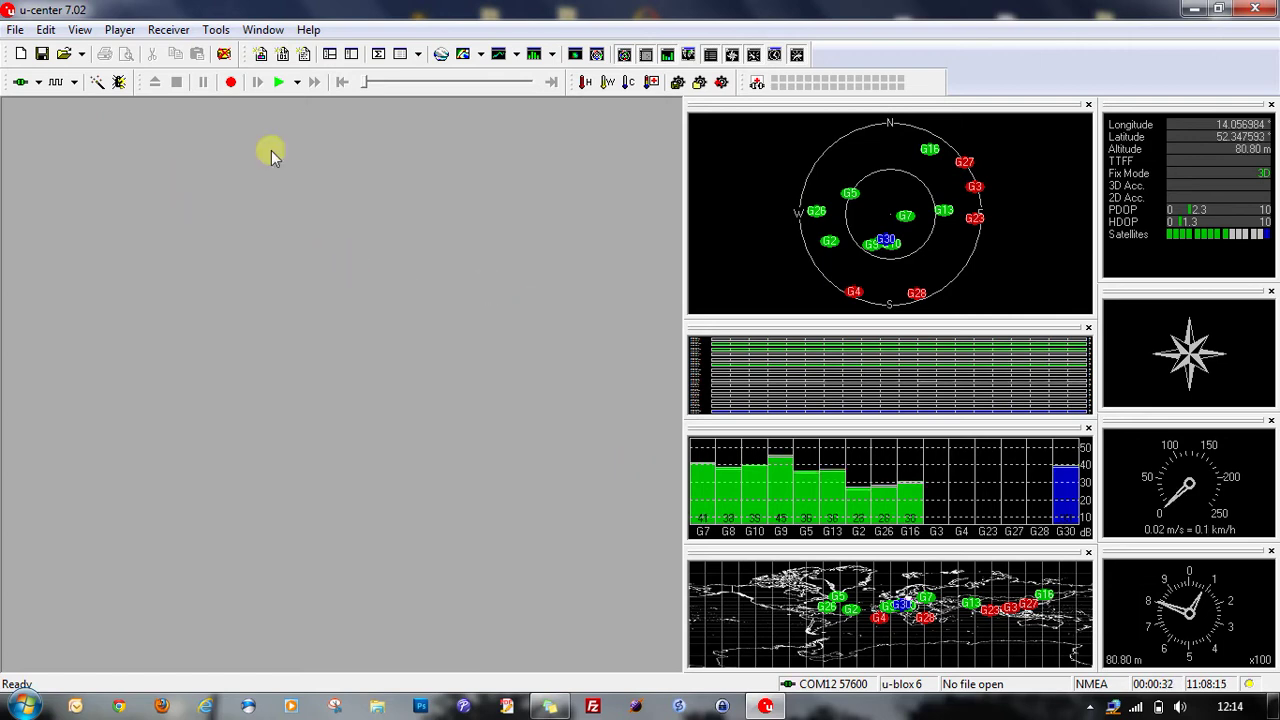
End the COM12 connection to the receiver and exit u-center.
{"action": "left_click", "coordinate": [39, 83]}
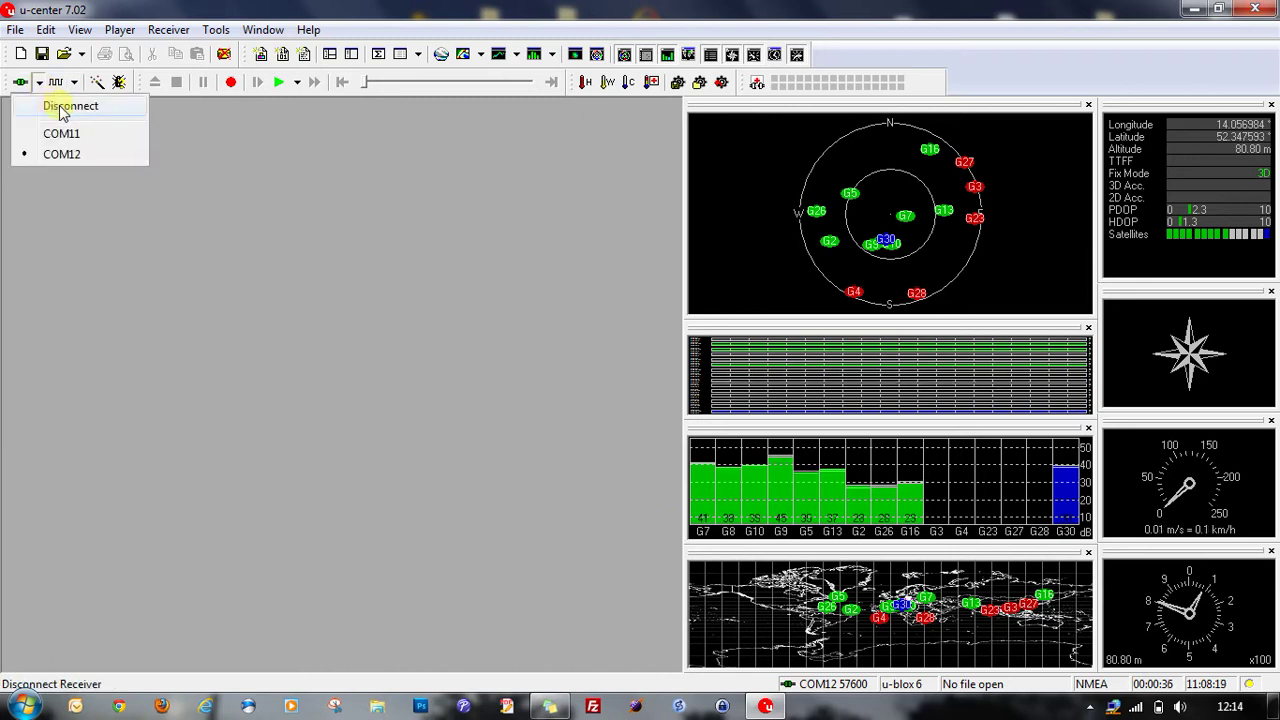
{"action": "left_click", "coordinate": [62, 108]}
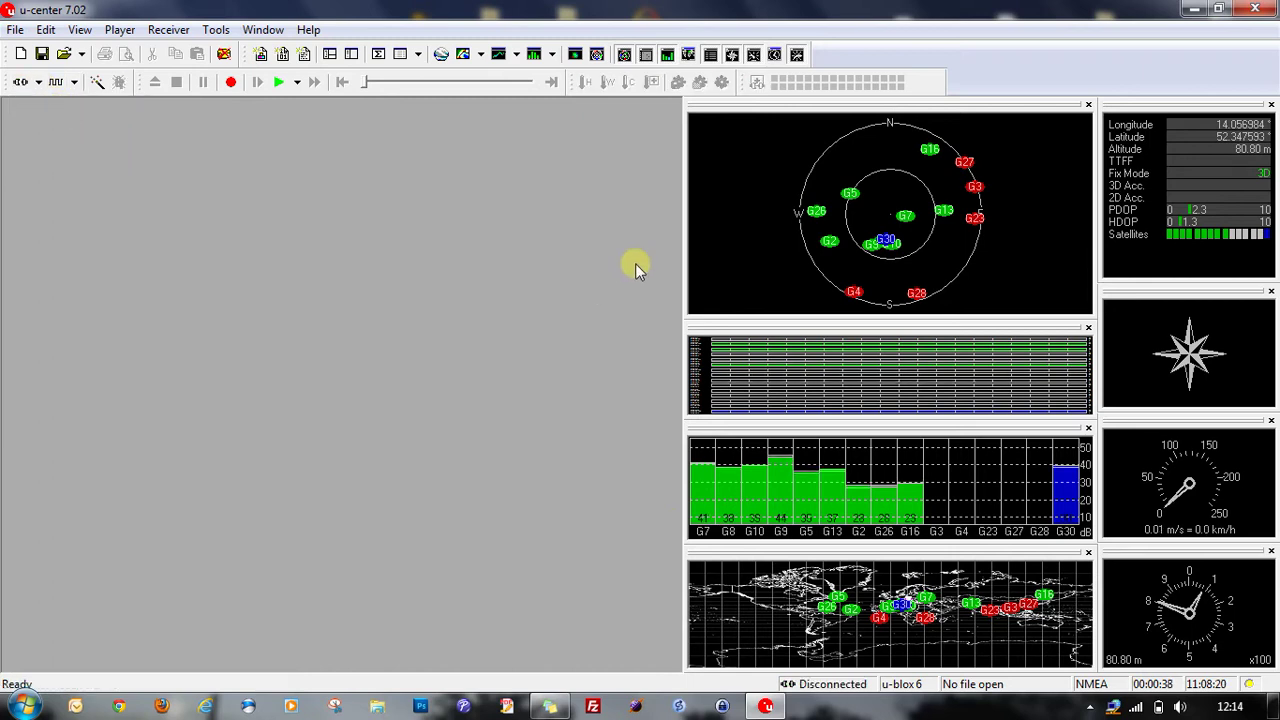
{"action": "left_click", "coordinate": [1254, 10]}
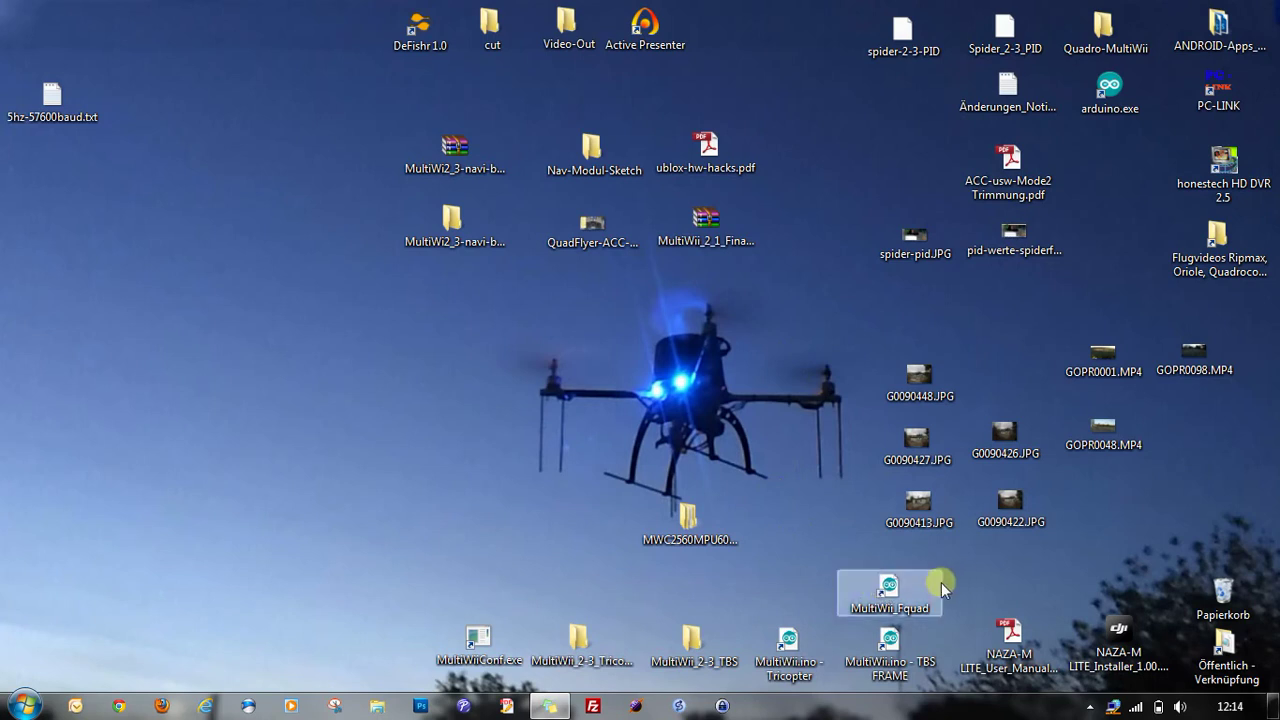
Open the sketch MWC2560MPU6050Neo6GPSDELUXE.ino from its desktop folder in Arduino and bring up its config.h file.
{"action": "double_click", "coordinate": [697, 524]}
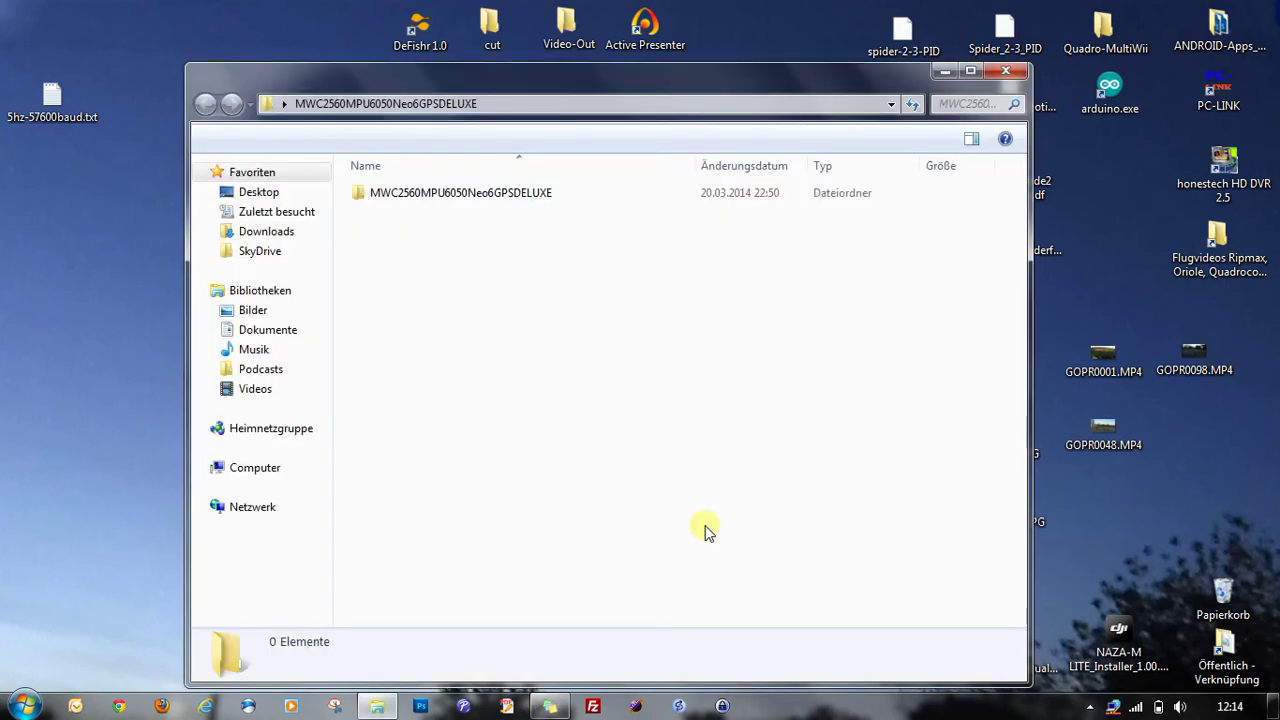
{"action": "double_click", "coordinate": [510, 195]}
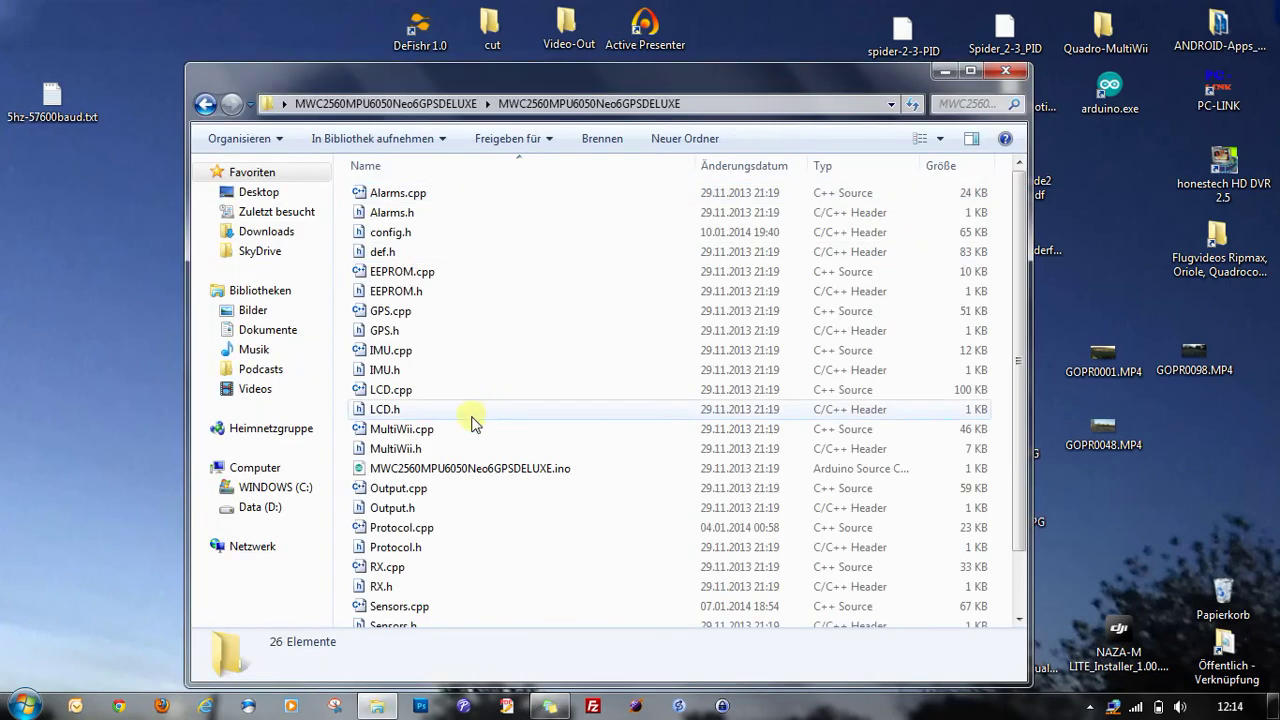
{"action": "double_click", "coordinate": [470, 468]}
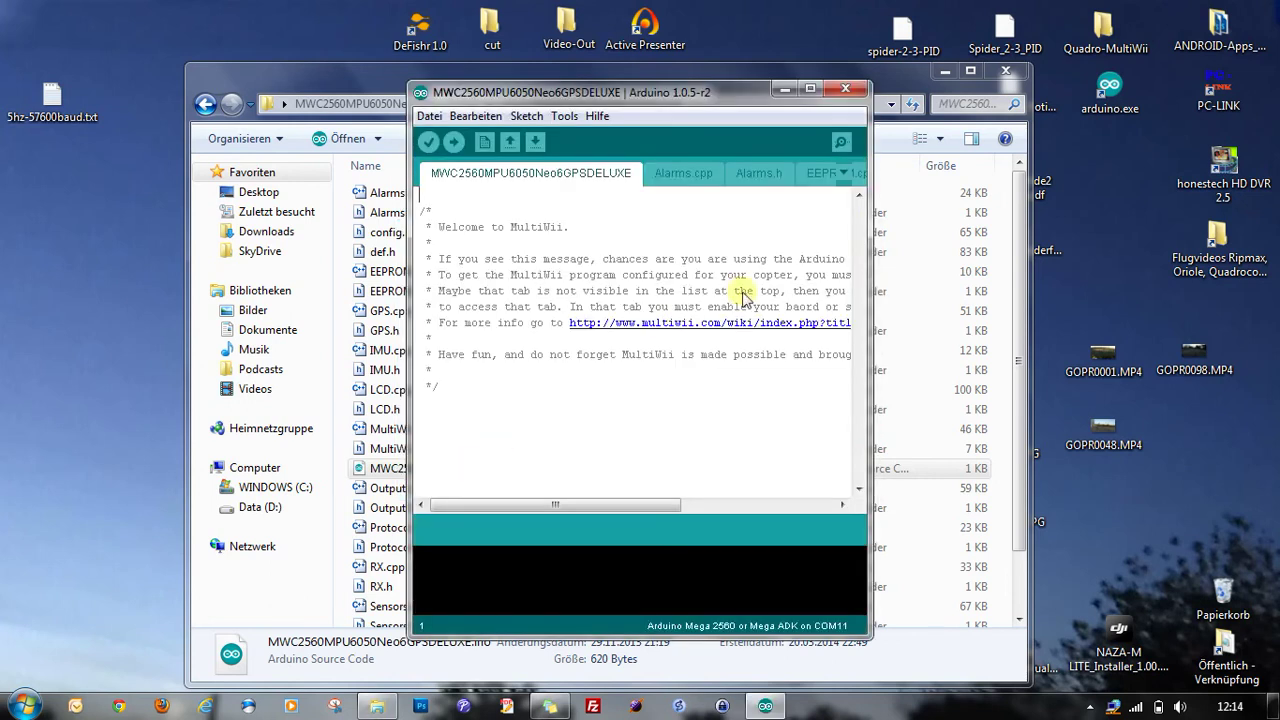
{"action": "left_click", "coordinate": [848, 178]}
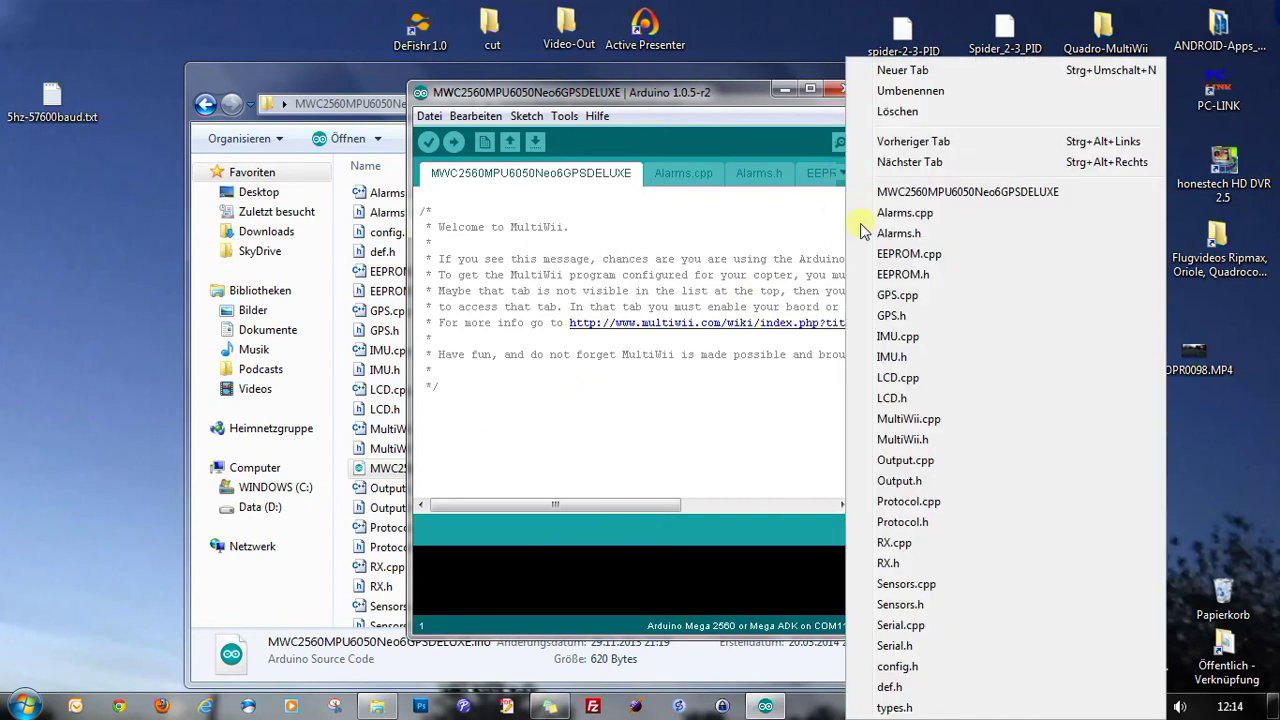
{"action": "left_click", "coordinate": [898, 666]}
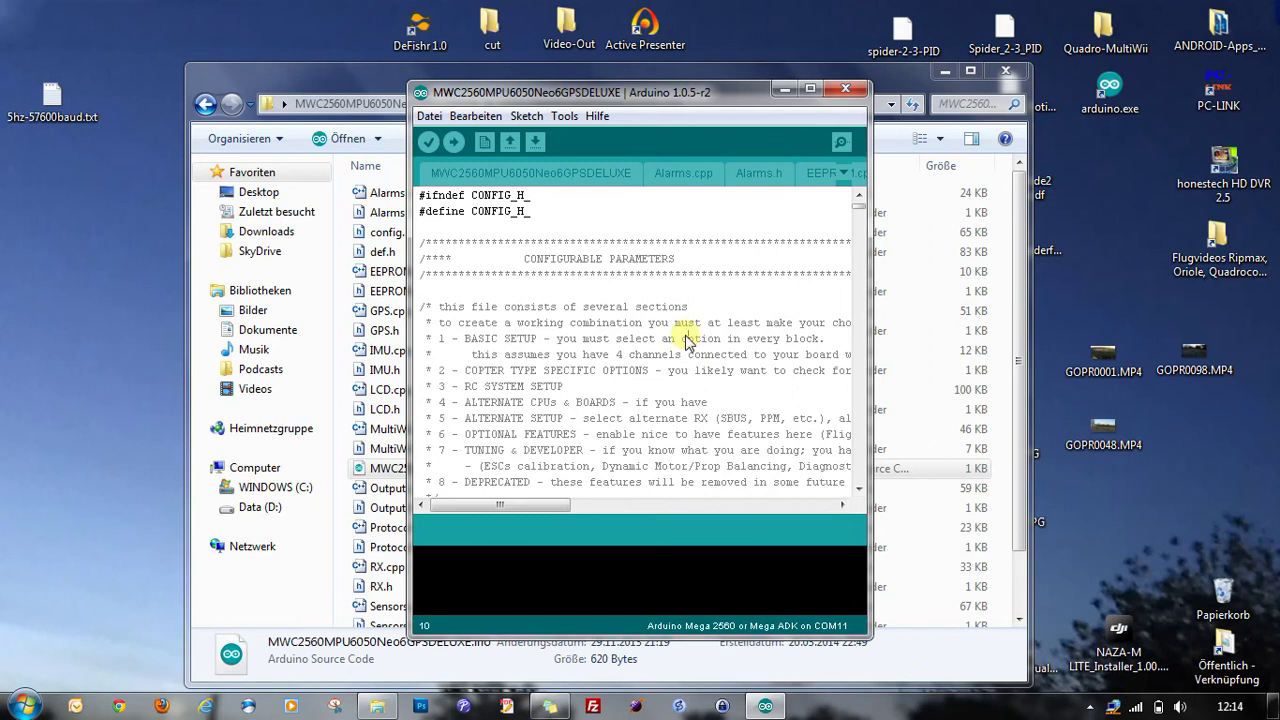
Search config.h for "gps" through successive matches up to the GPS section heading, then close the search.
{"action": "key", "text": "ctrl+f"}
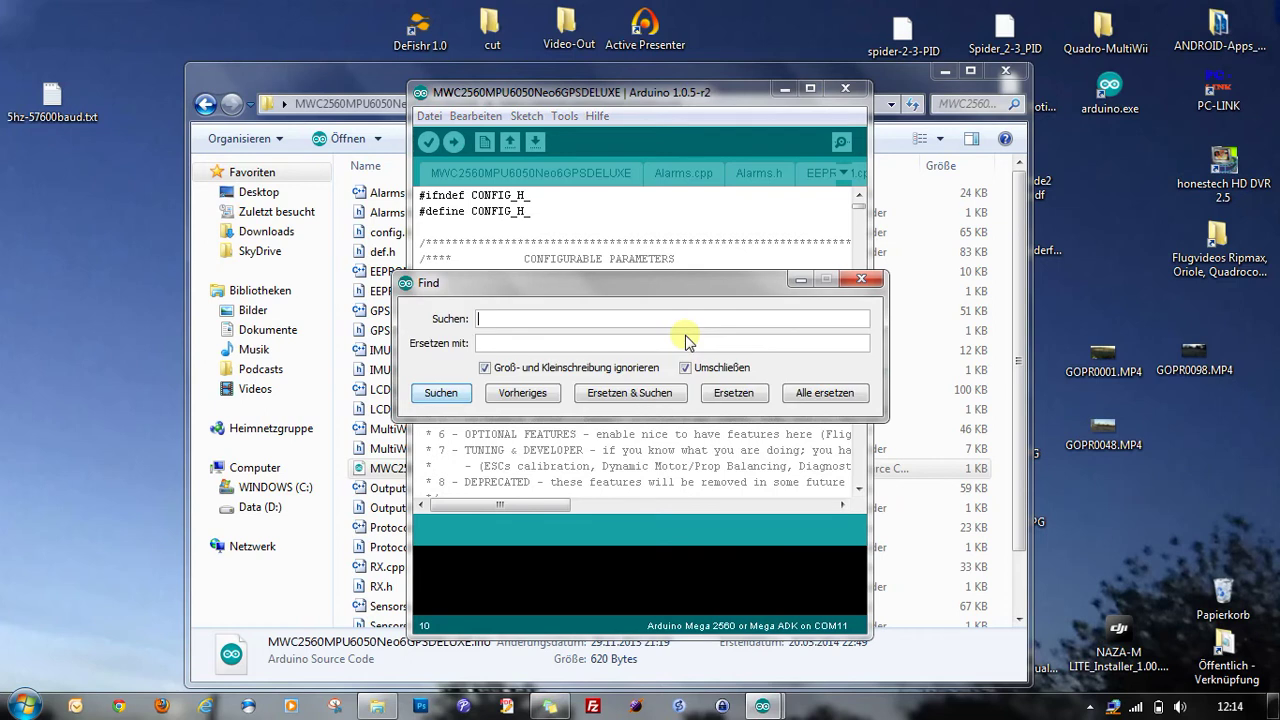
{"action": "type", "text": "gps"}
{"action": "key", "text": "Return"}
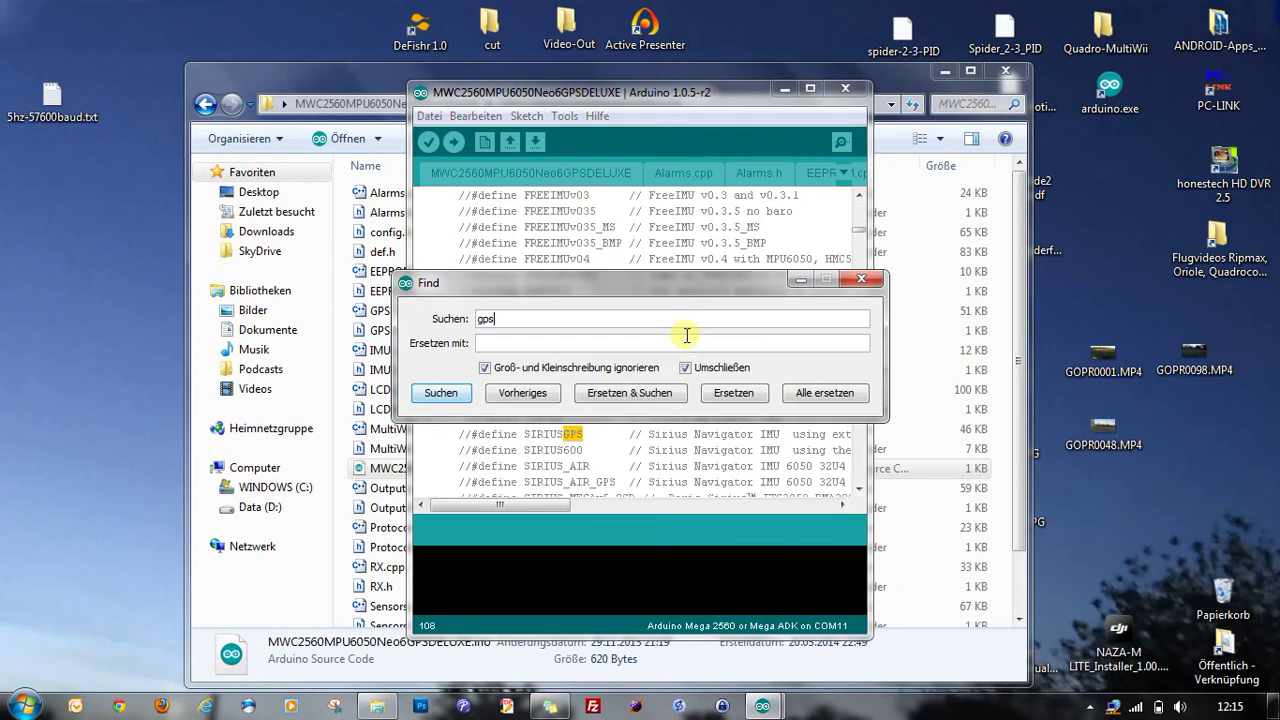
{"action": "left_click_drag", "start_coordinate": [722, 281], "coordinate": [1086, 173]}
{"action": "left_click", "coordinate": [805, 283]}
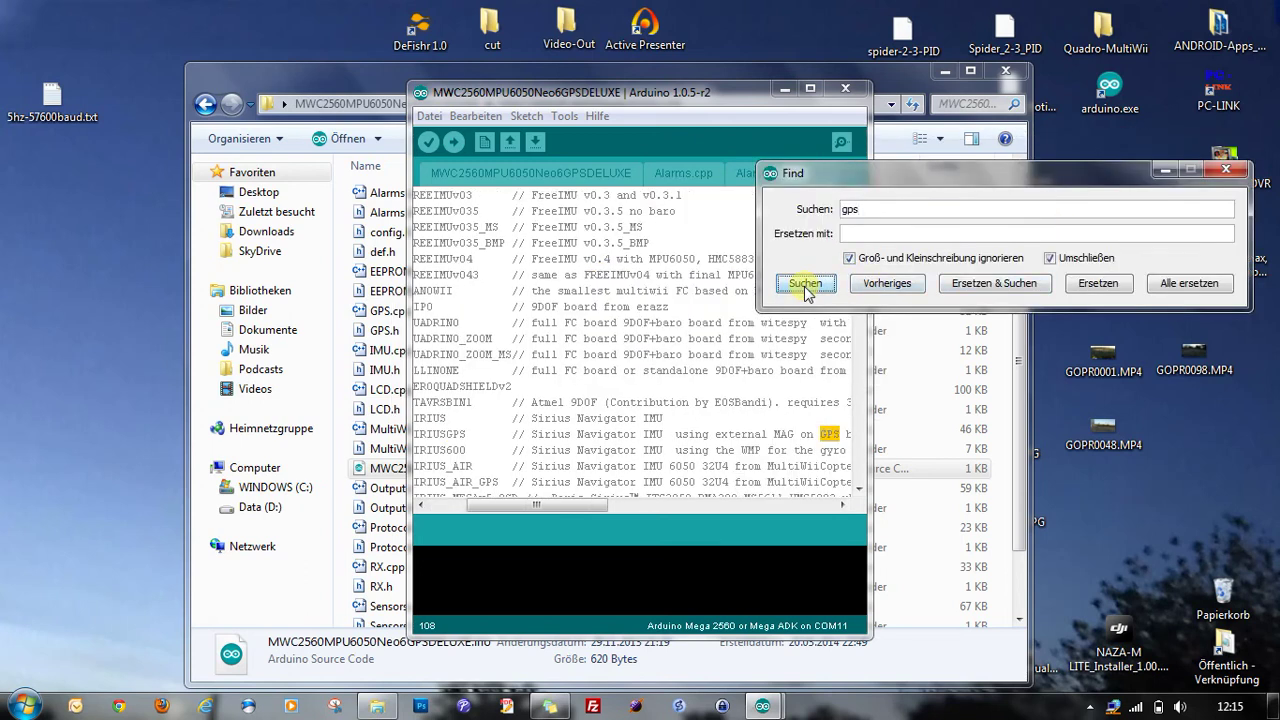
{"action": "left_click", "coordinate": [805, 283]}
{"action": "left_click", "coordinate": [805, 283]}
{"action": "left_click", "coordinate": [805, 283]}
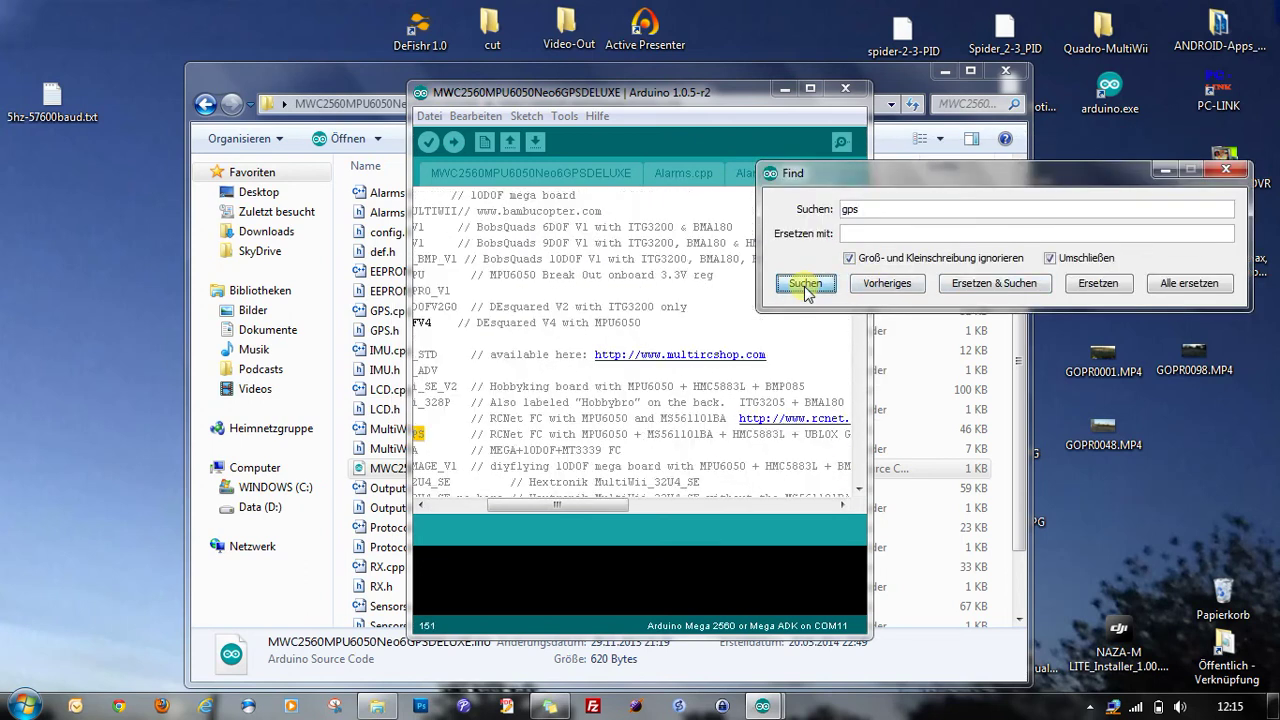
{"action": "left_click", "coordinate": [805, 283]}
{"action": "left_click", "coordinate": [805, 283]}
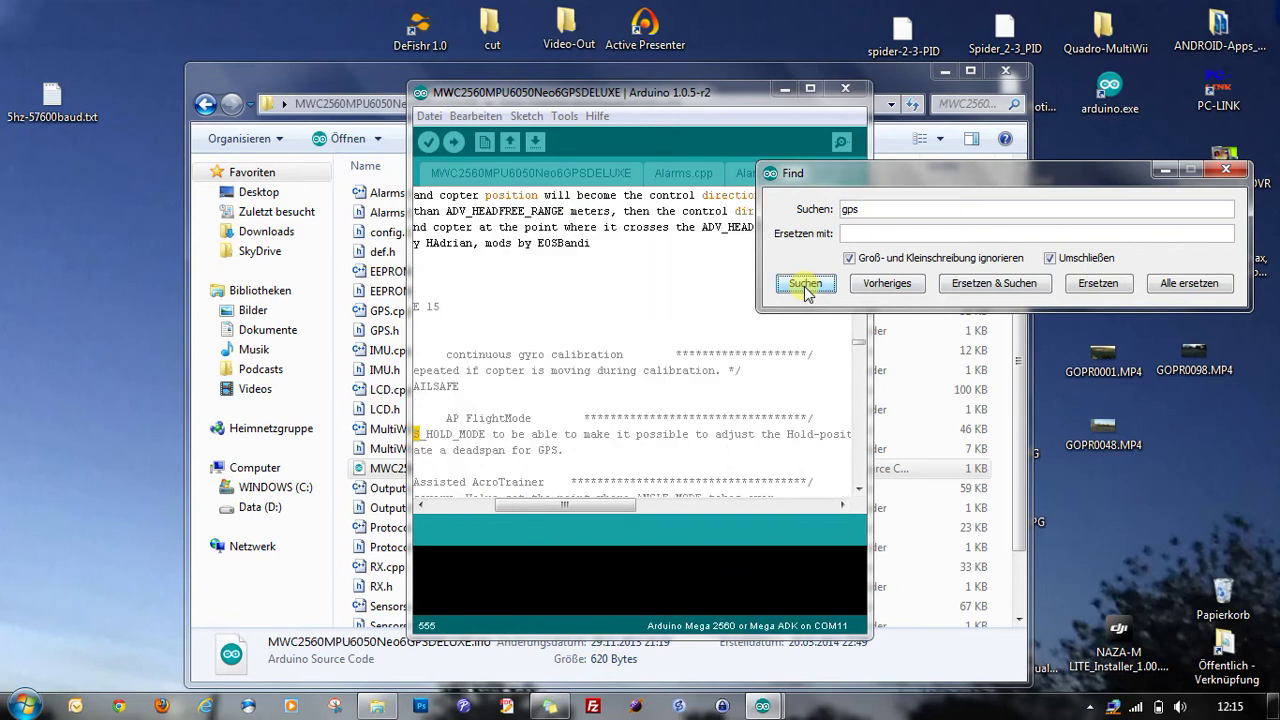
{"action": "left_click", "coordinate": [805, 283]}
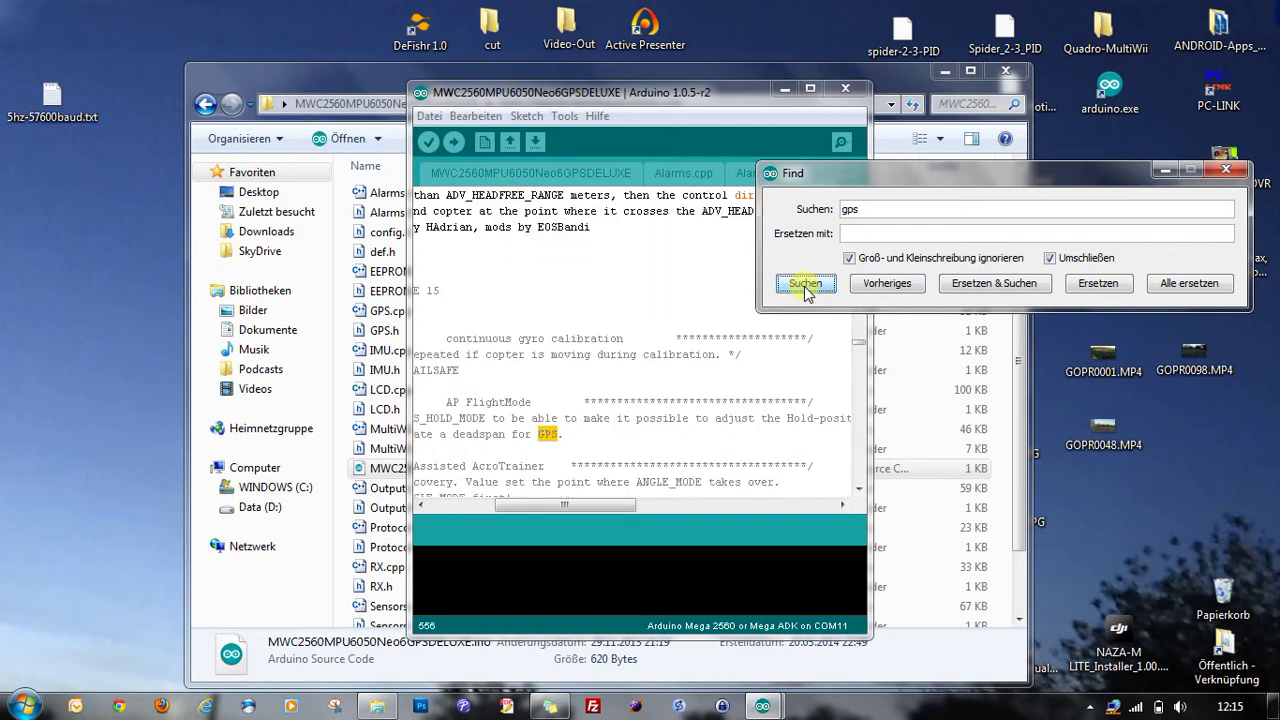
{"action": "left_click", "coordinate": [805, 283]}
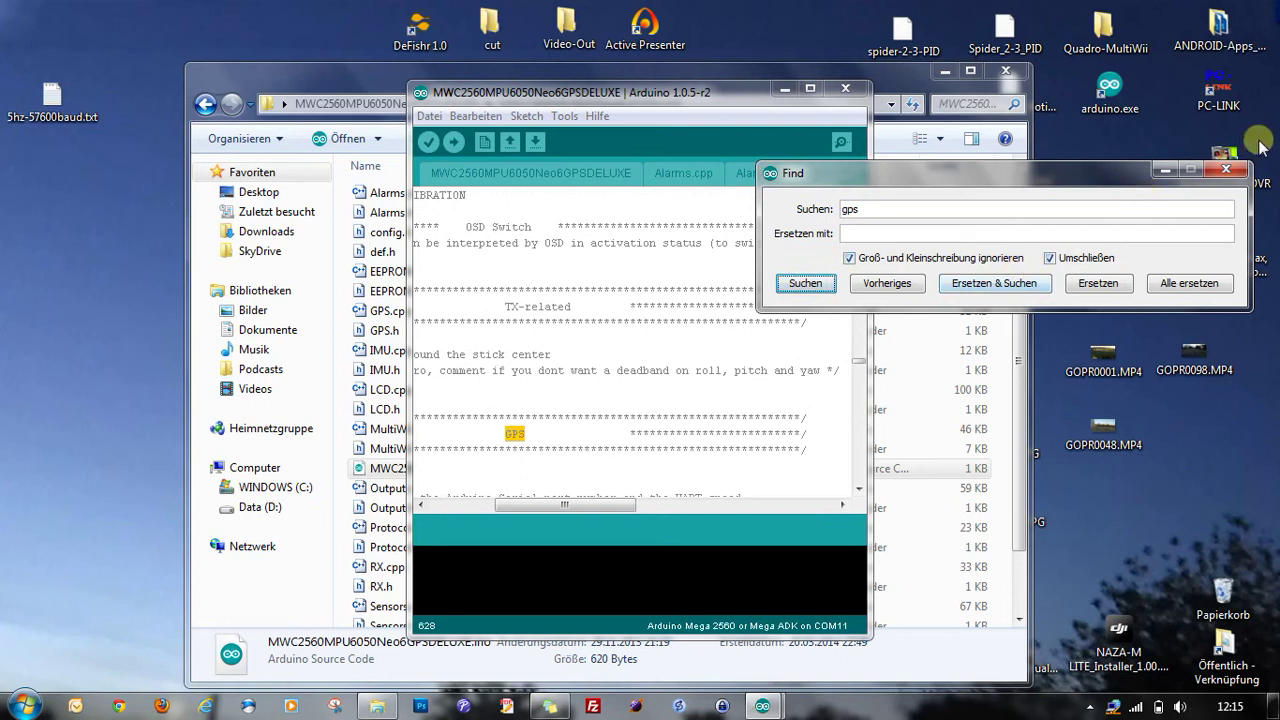
{"action": "left_click", "coordinate": [1224, 171]}
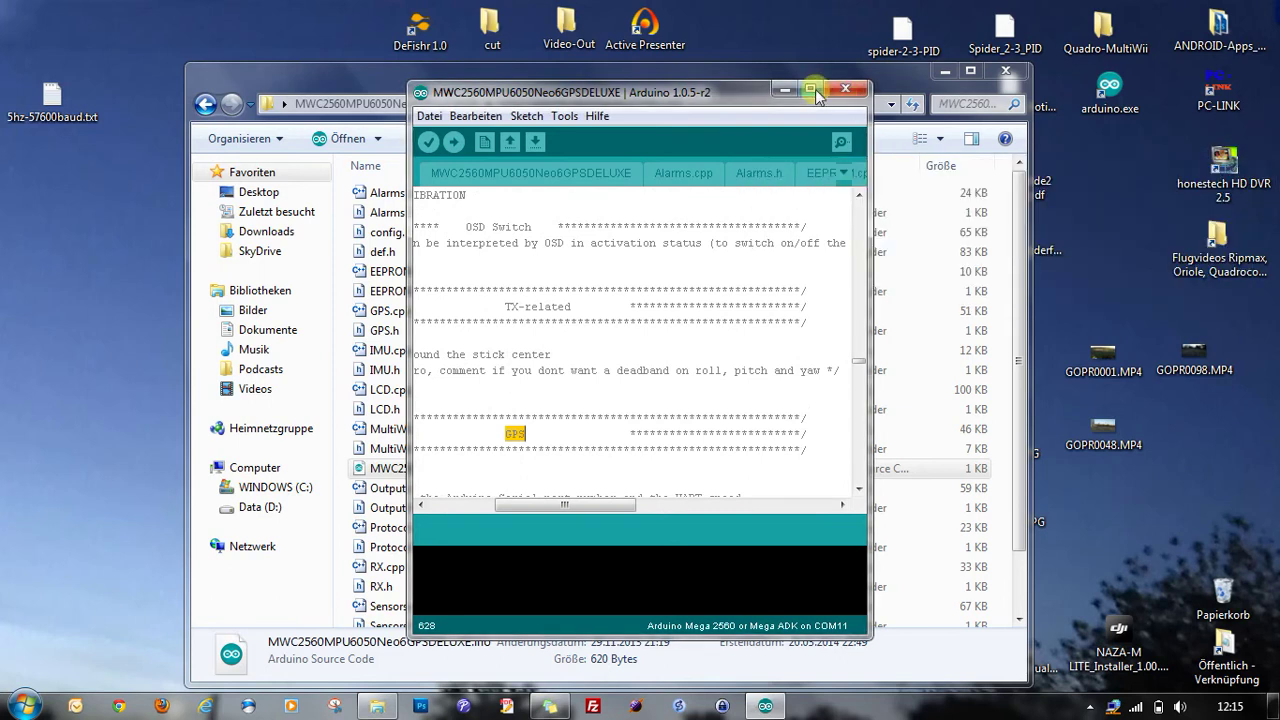
Maximize the sketch editor and set the GPS_BAUD define in the GPS section to 57600.
{"action": "left_click", "coordinate": [810, 88]}
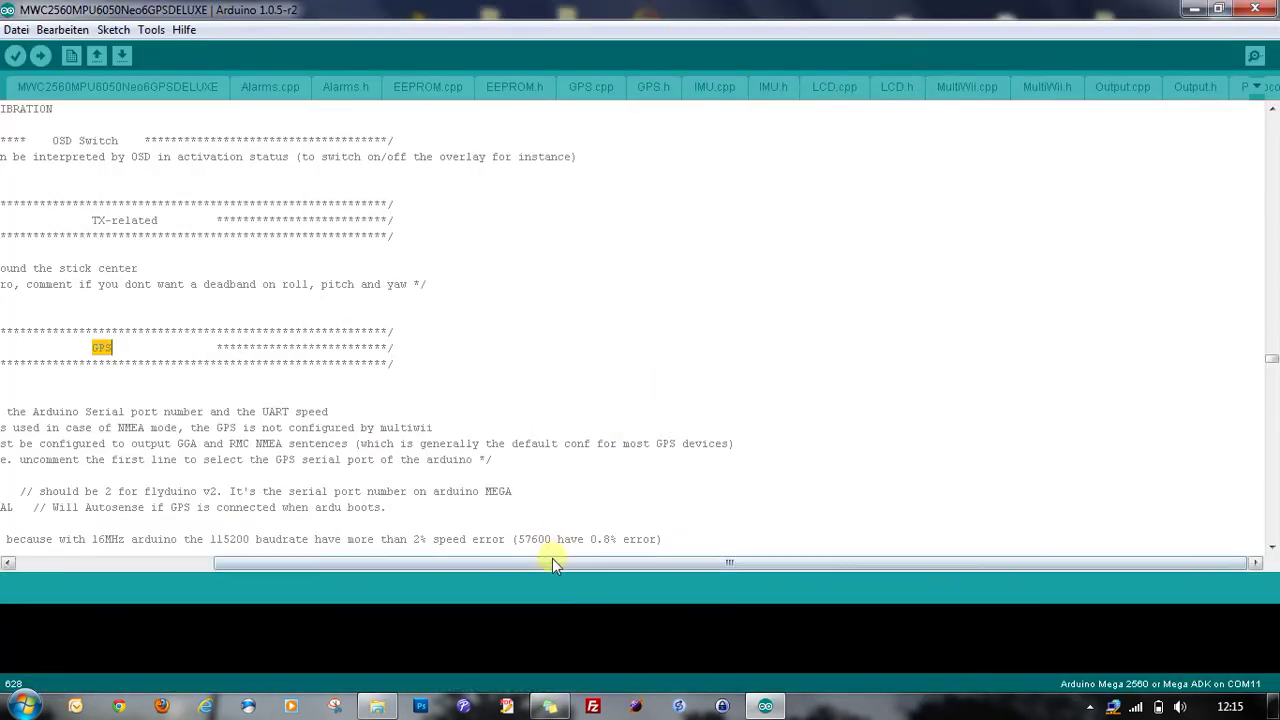
{"action": "left_click_drag", "start_coordinate": [551, 560], "coordinate": [394, 557]}
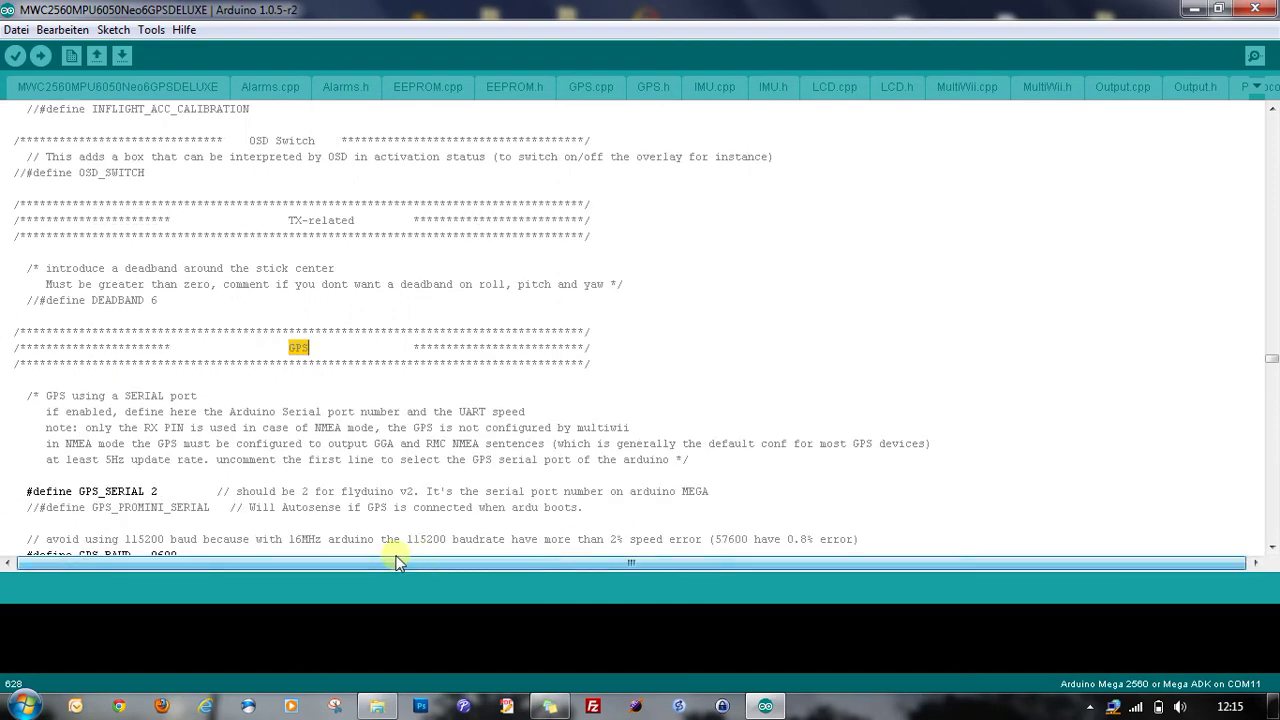
{"action": "left_click", "coordinate": [290, 428]}
{"action": "scroll", "coordinate": [290, 428], "scroll_direction": "down", "scroll_amount": 1}
{"action": "scroll", "coordinate": [290, 428], "scroll_direction": "down", "scroll_amount": 1}
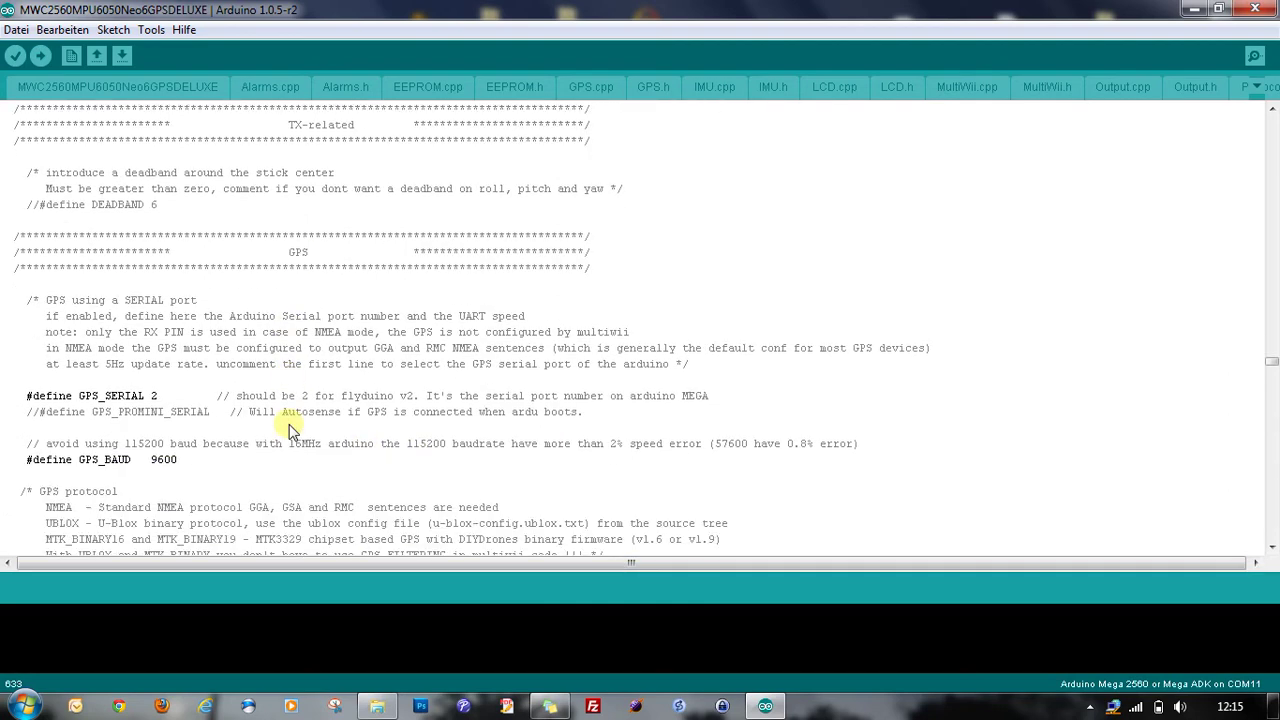
{"action": "scroll", "coordinate": [290, 428], "scroll_direction": "down", "scroll_amount": 1}
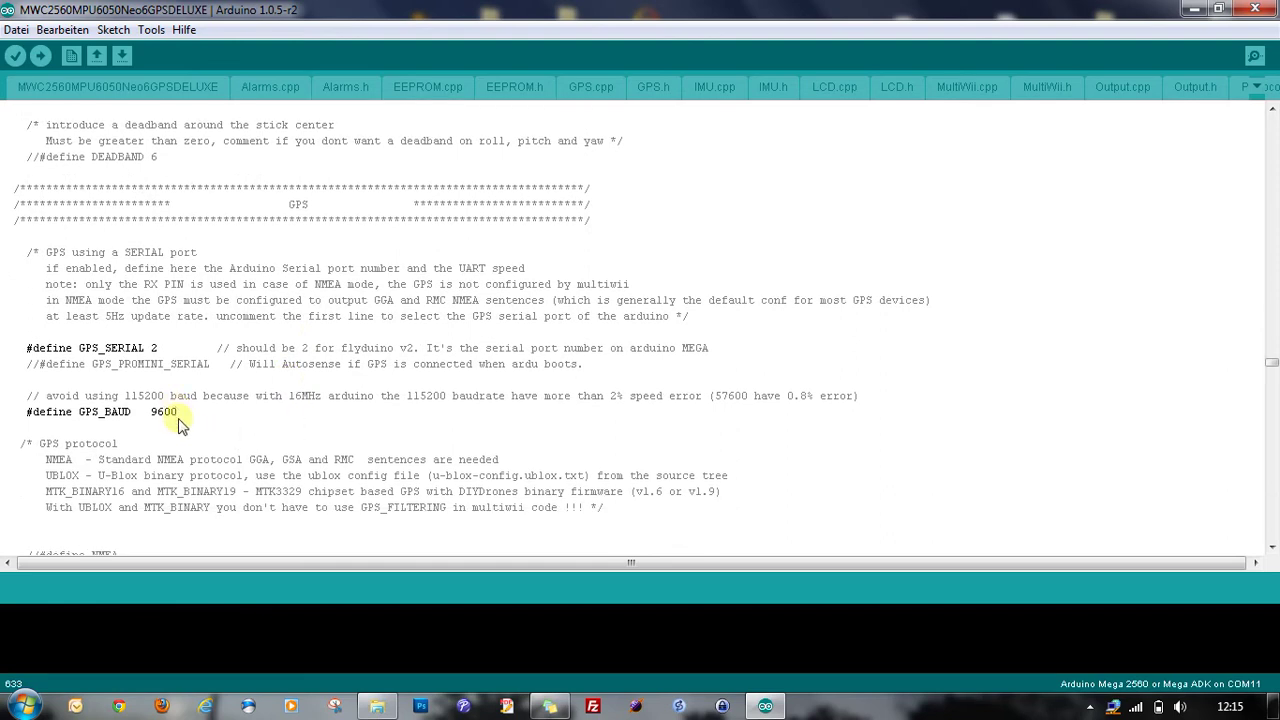
{"action": "key", "text": "BackSpace"}
{"action": "key", "text": "BackSpace"}
{"action": "type", "text": "57600"}
{"action": "left_click", "coordinate": [27, 350]}
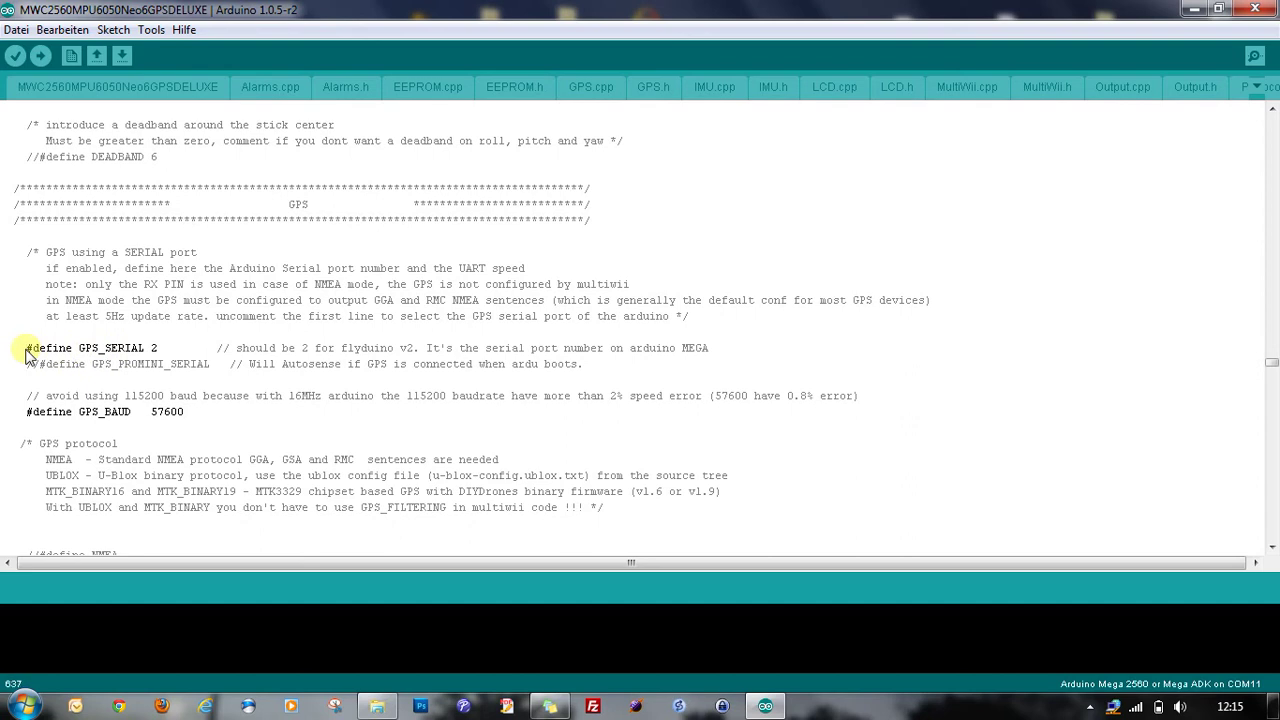